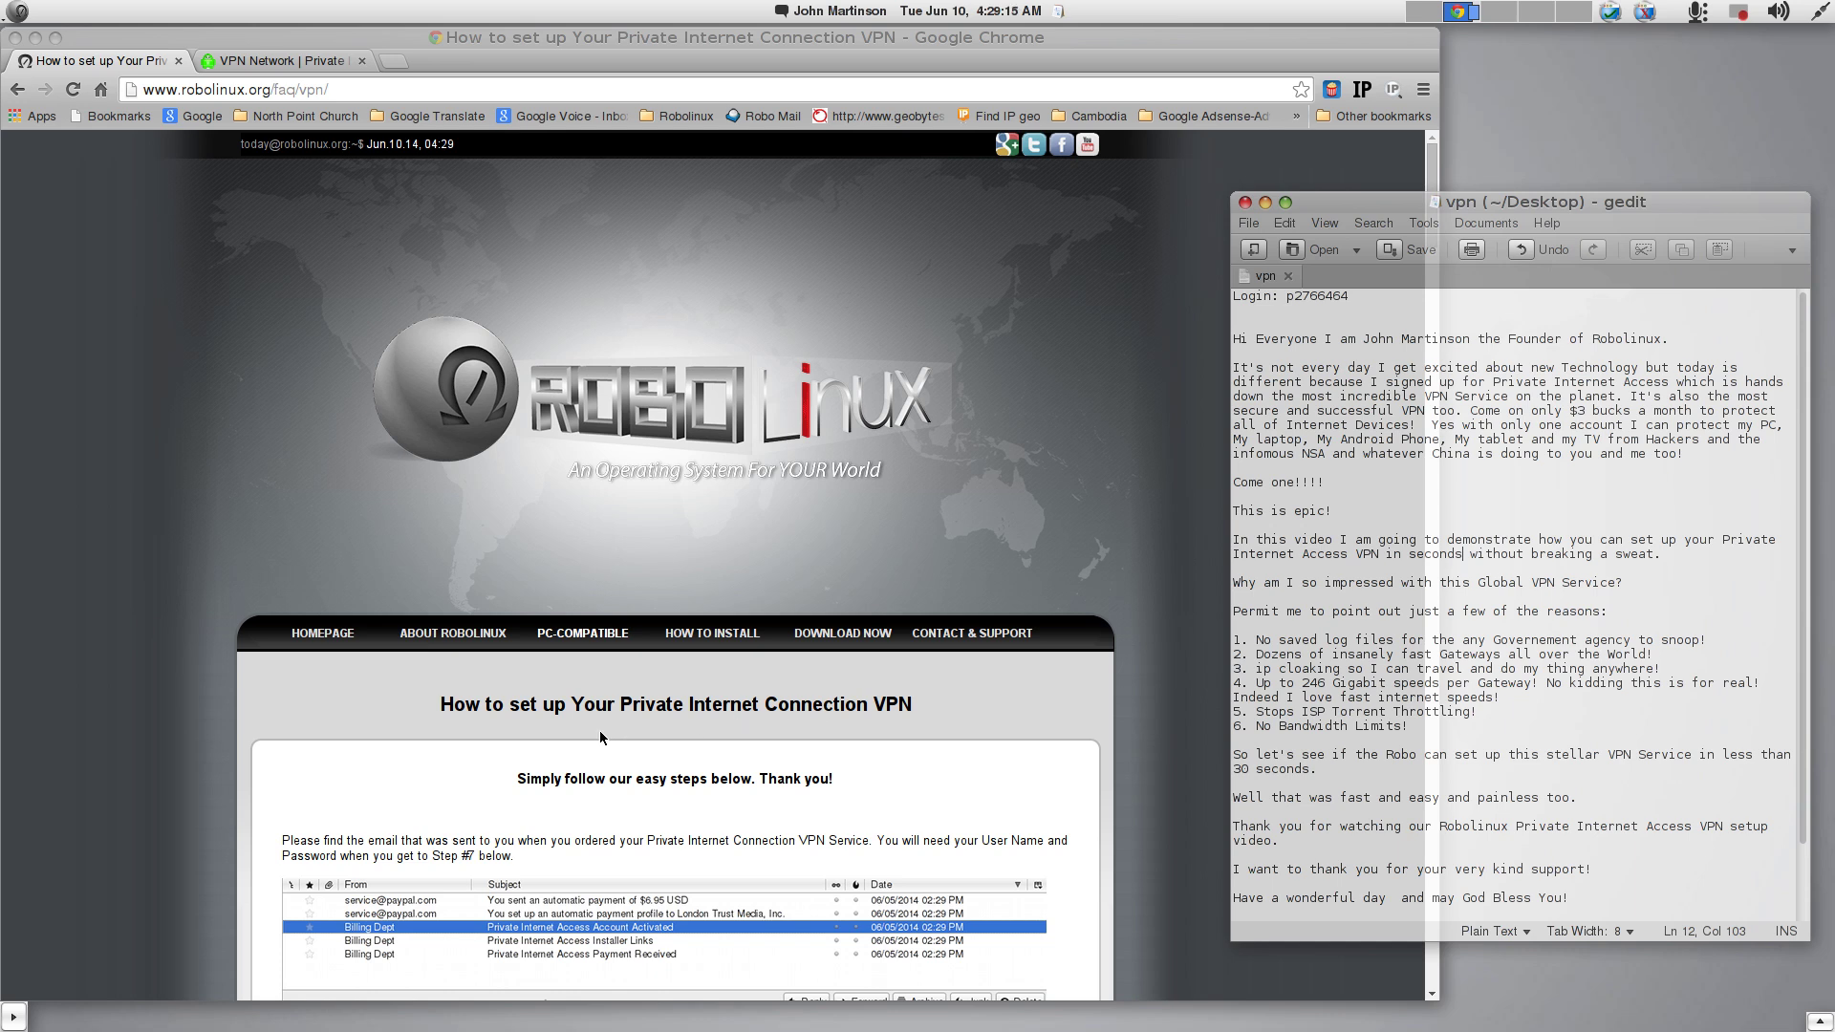
# Step: Download openvpn.zip from the guide's Step #1 VPN CA link, then switch to the empty desktop
pyautogui.scroll(-5, 600, 734)
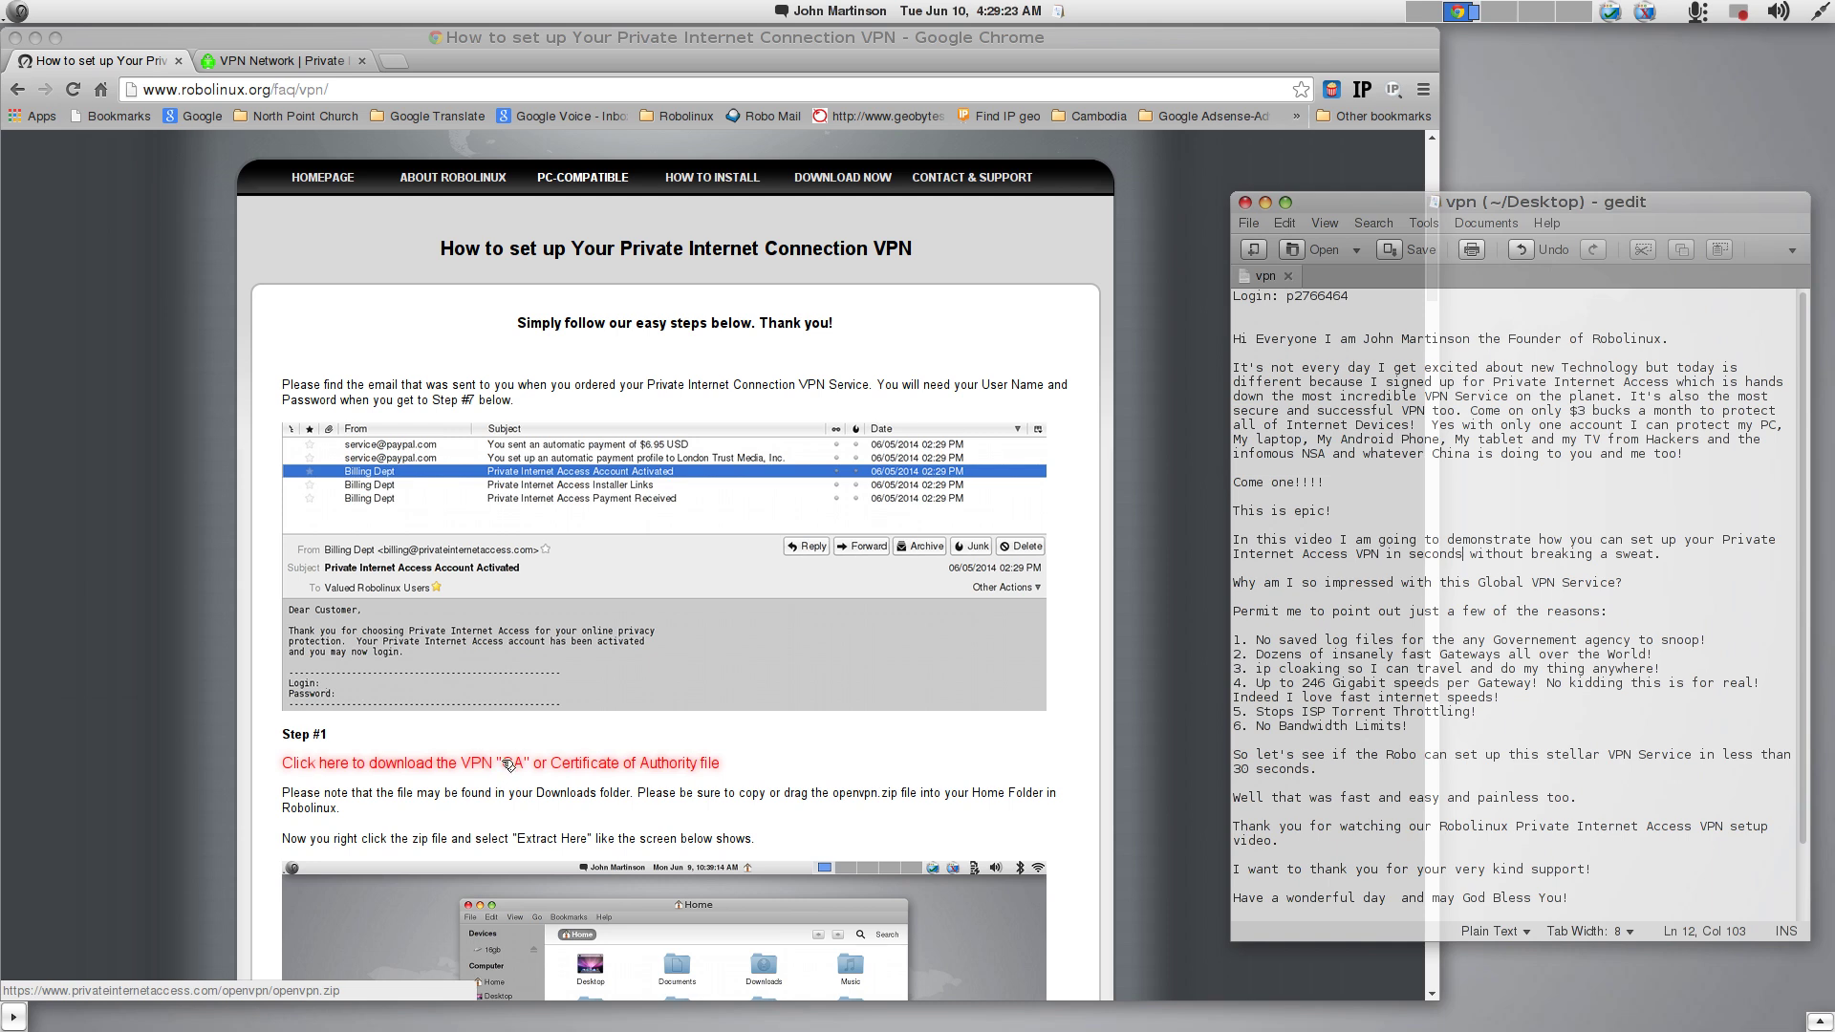
pyautogui.click(502, 765)
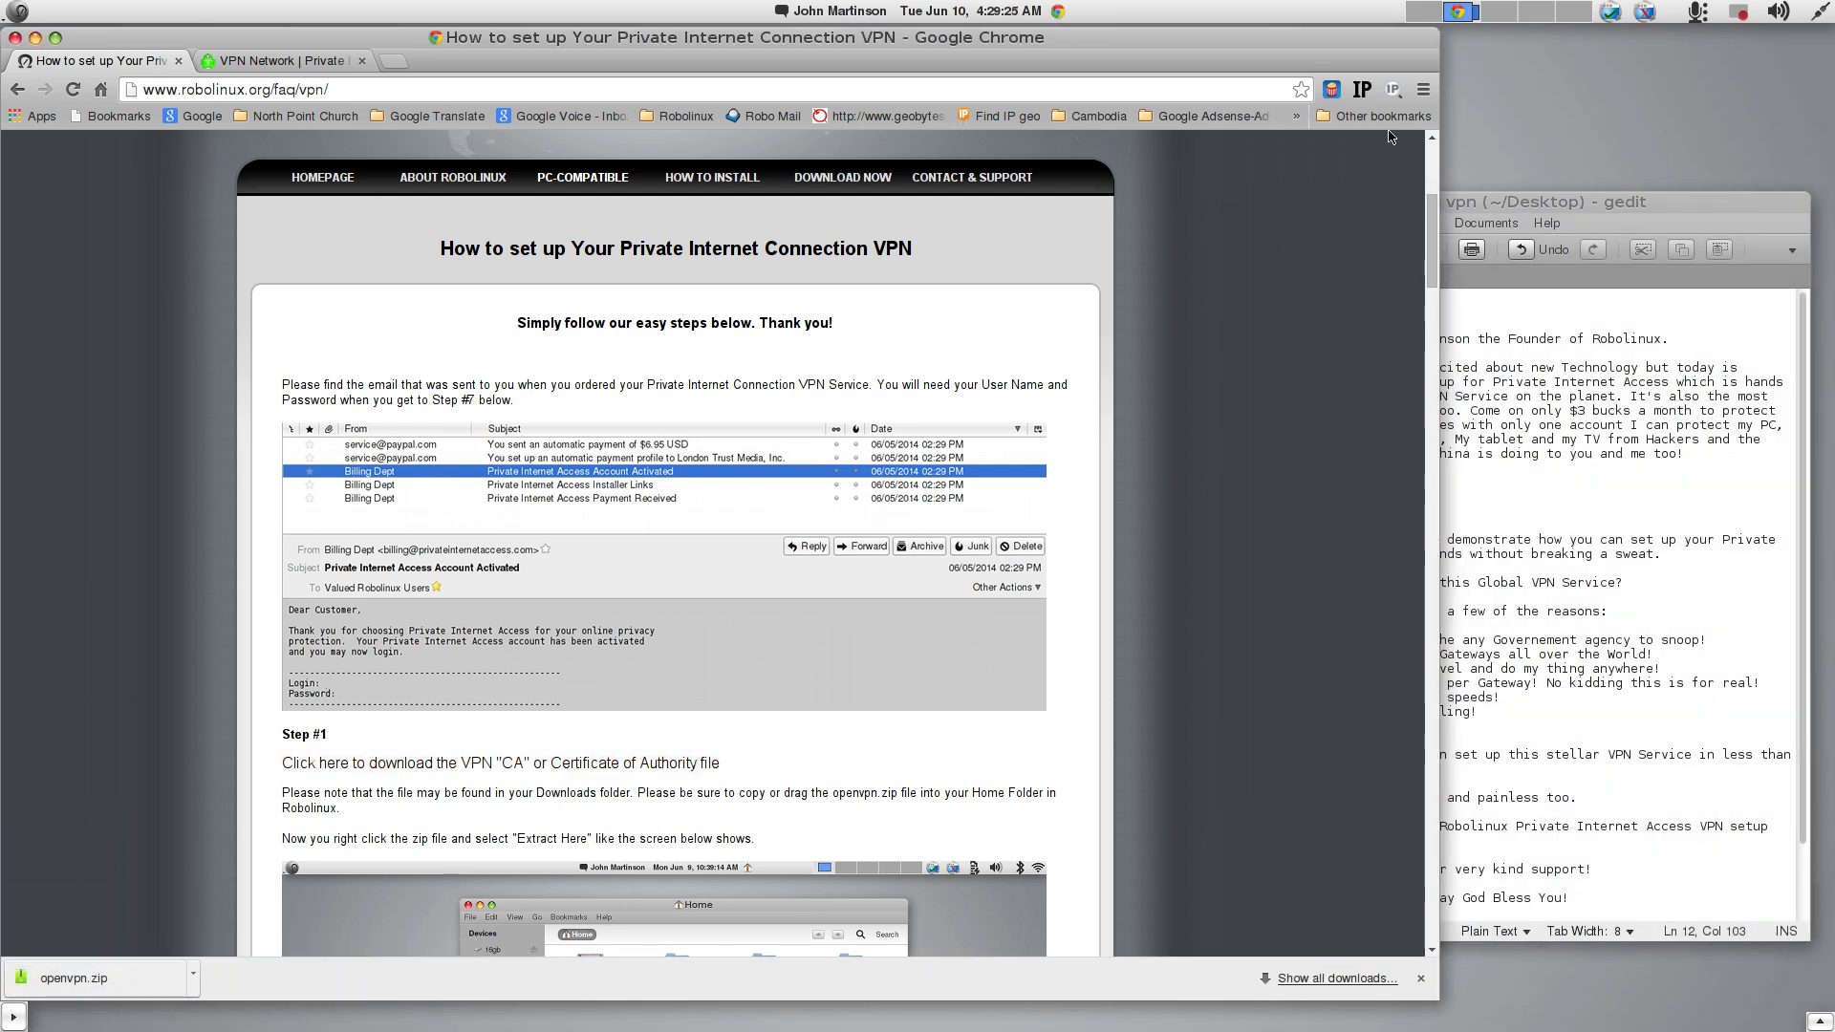
pyautogui.click(1515, 12)
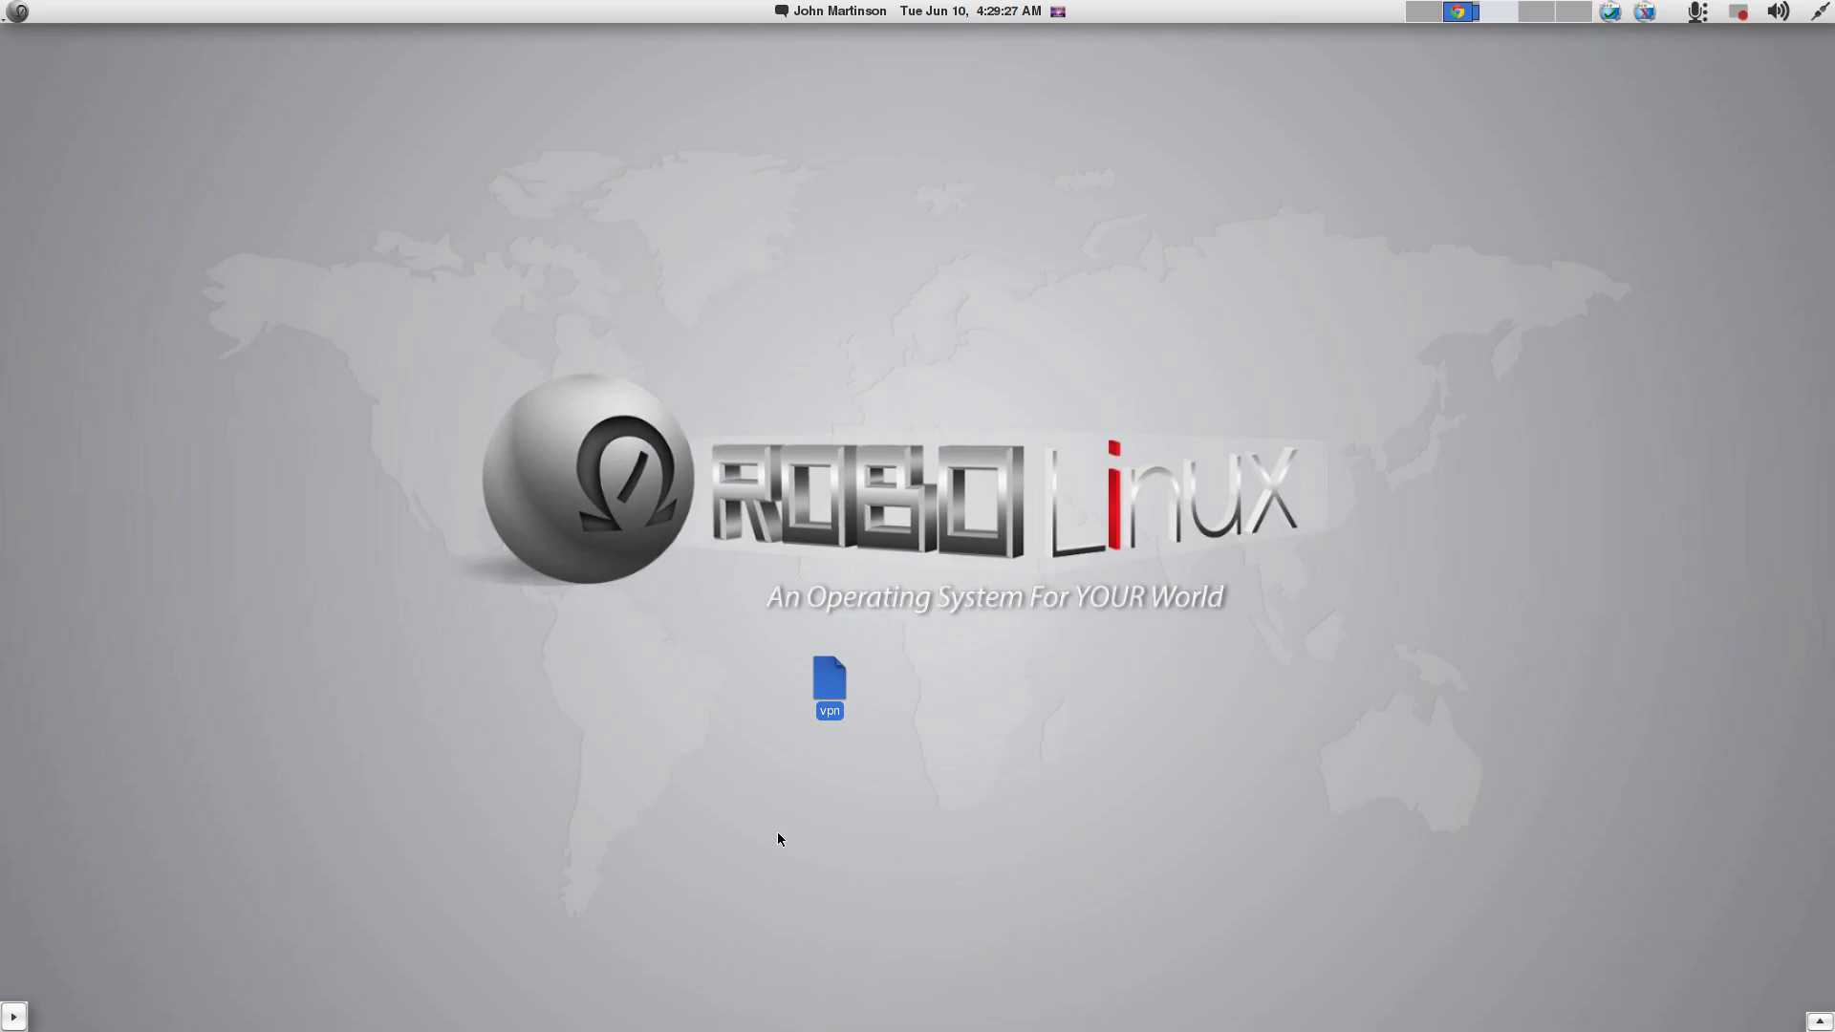
# Step: Move openvpn.zip from Downloads into the Home folder
pyautogui.click(13, 1016)
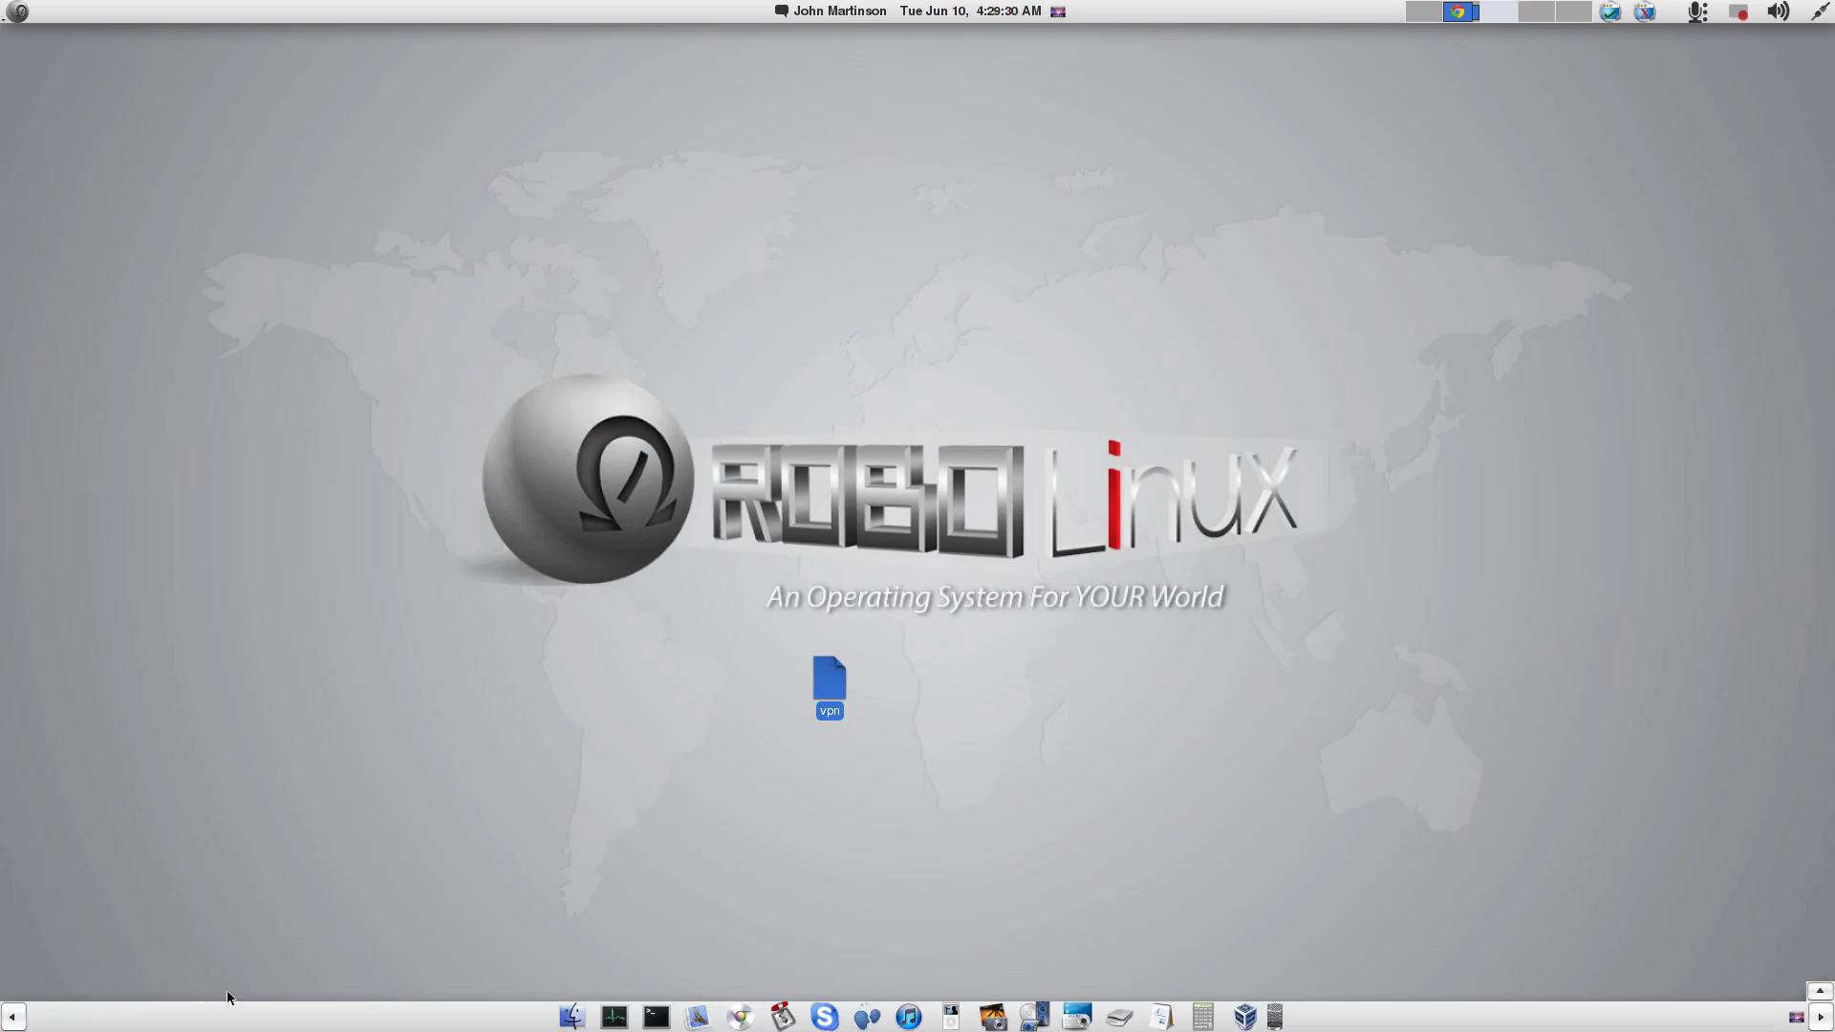
pyautogui.click(572, 1016)
pyautogui.doubleClick(668, 146)
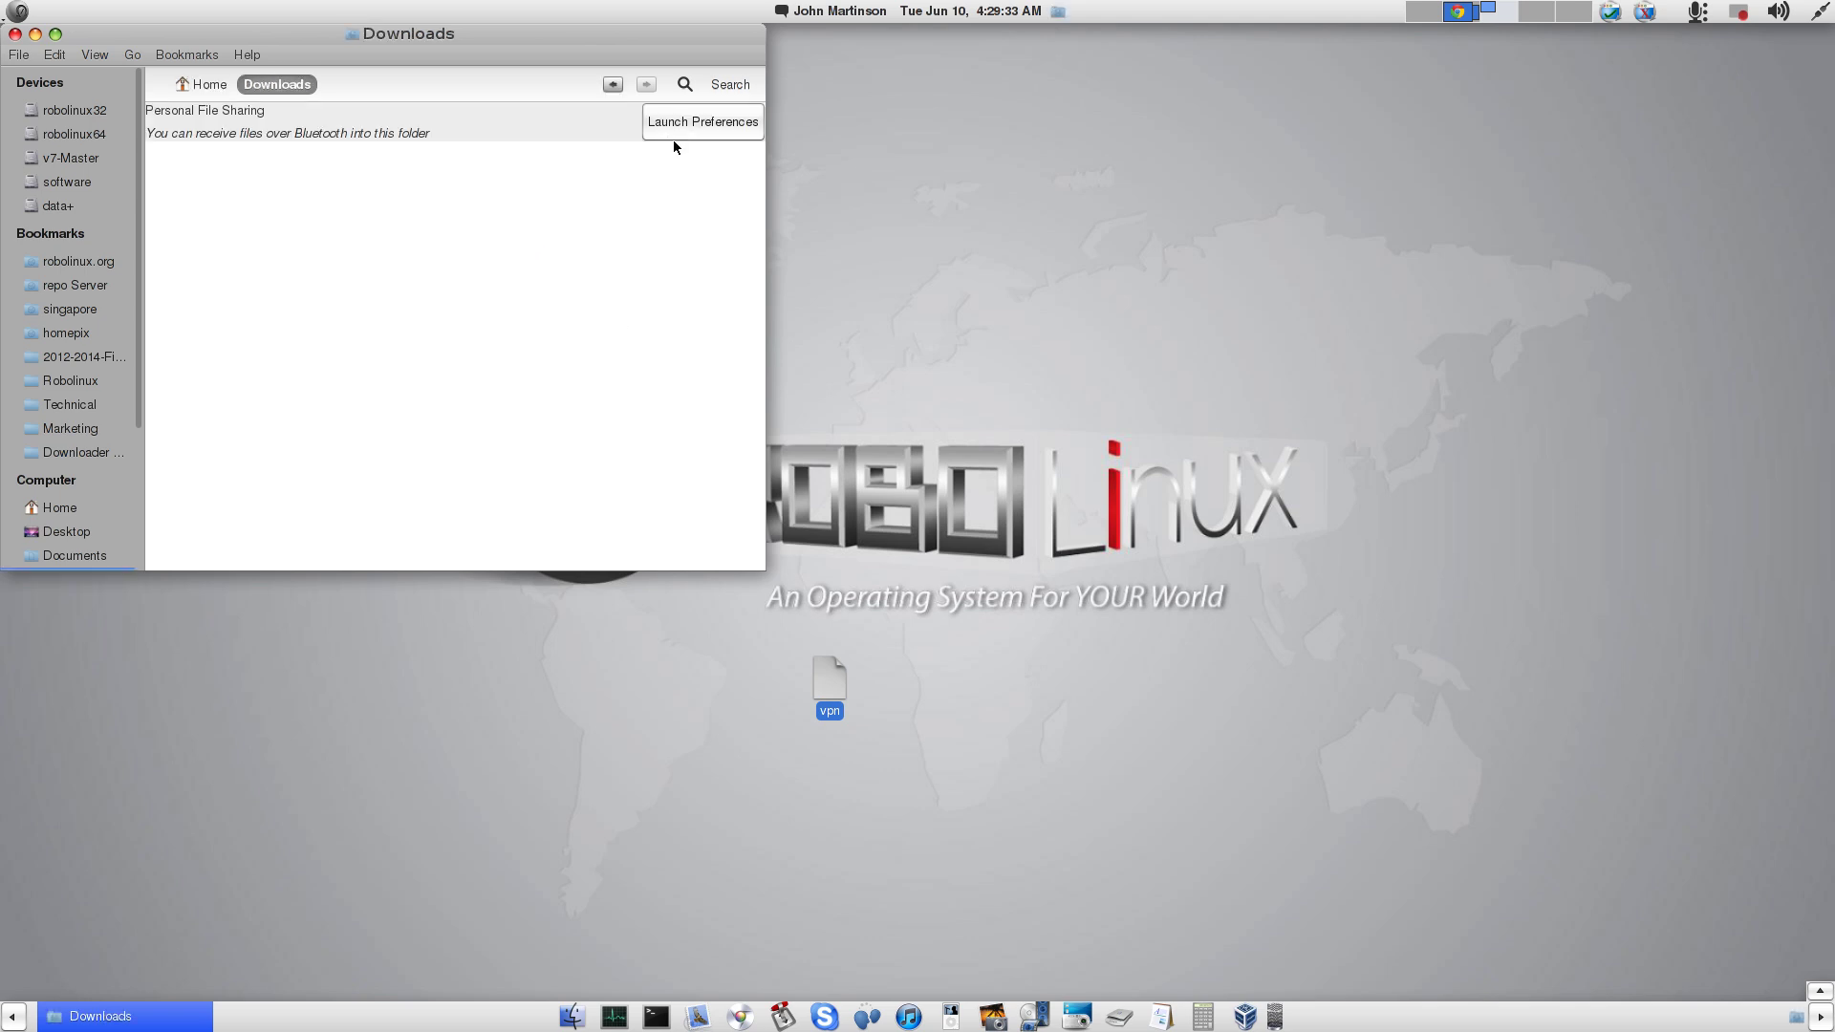
pyautogui.rightClick(223, 165)
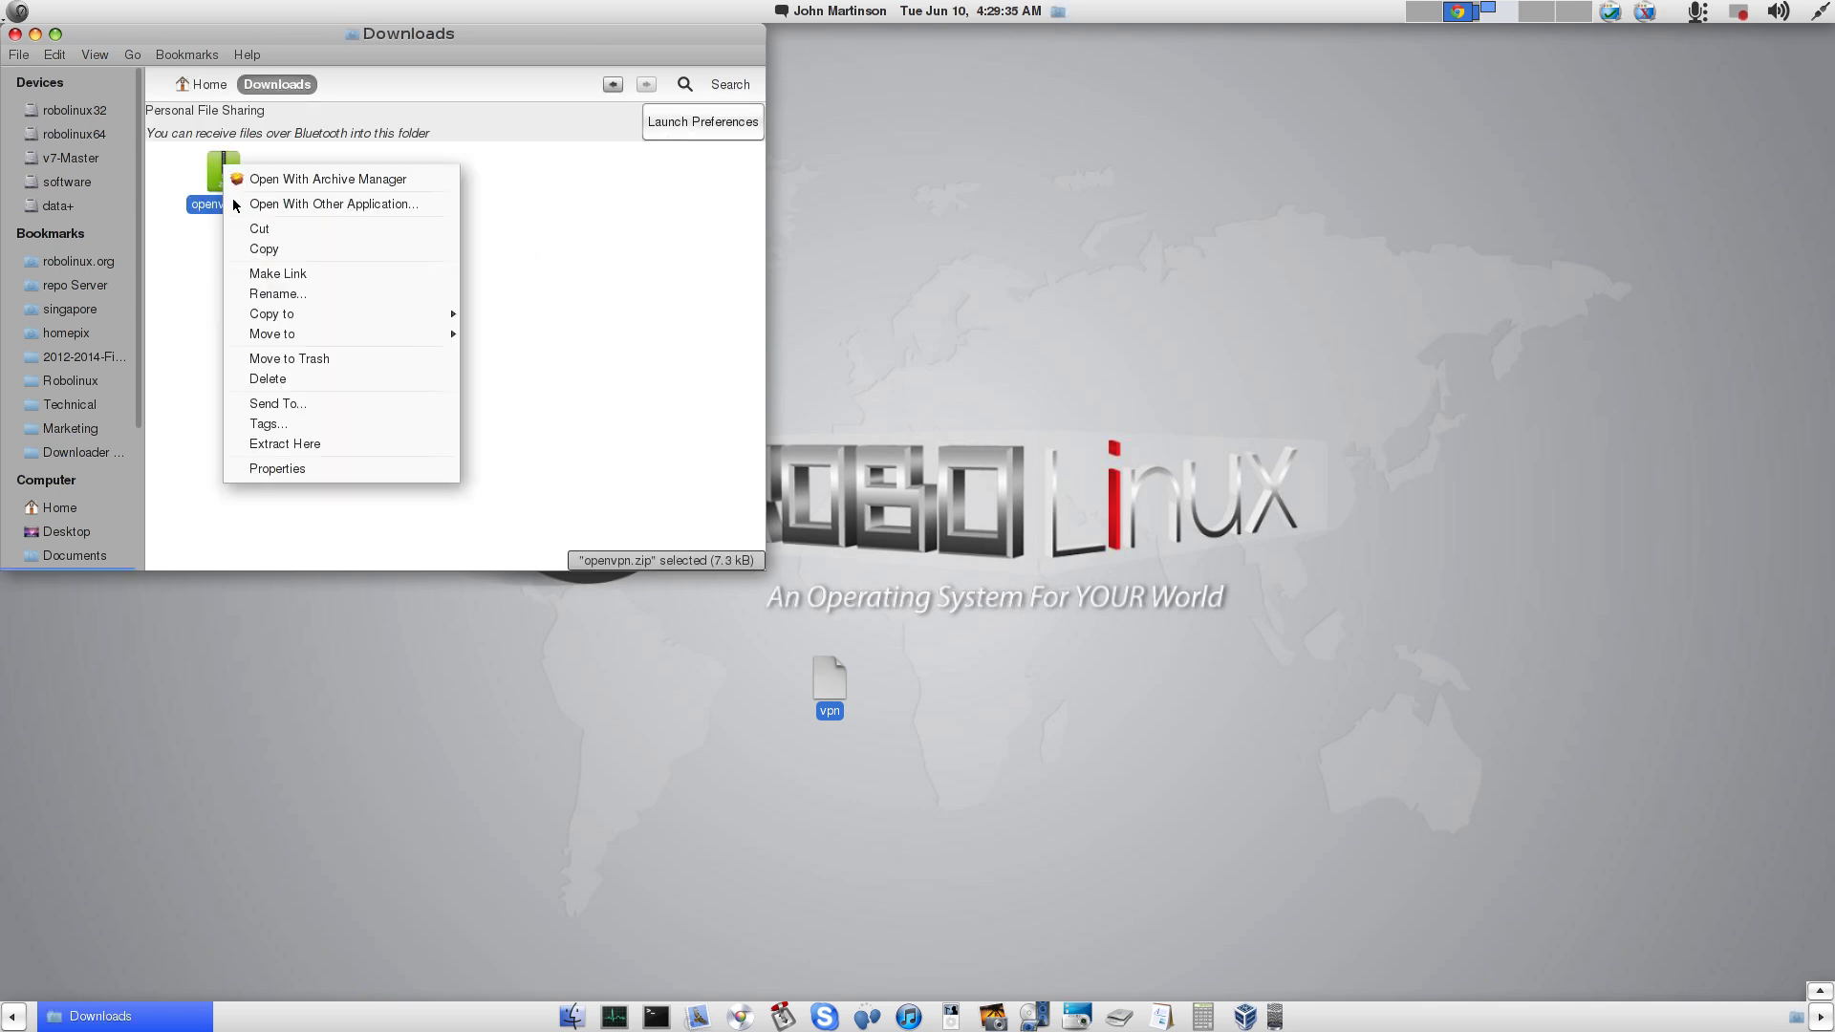
pyautogui.click(267, 235)
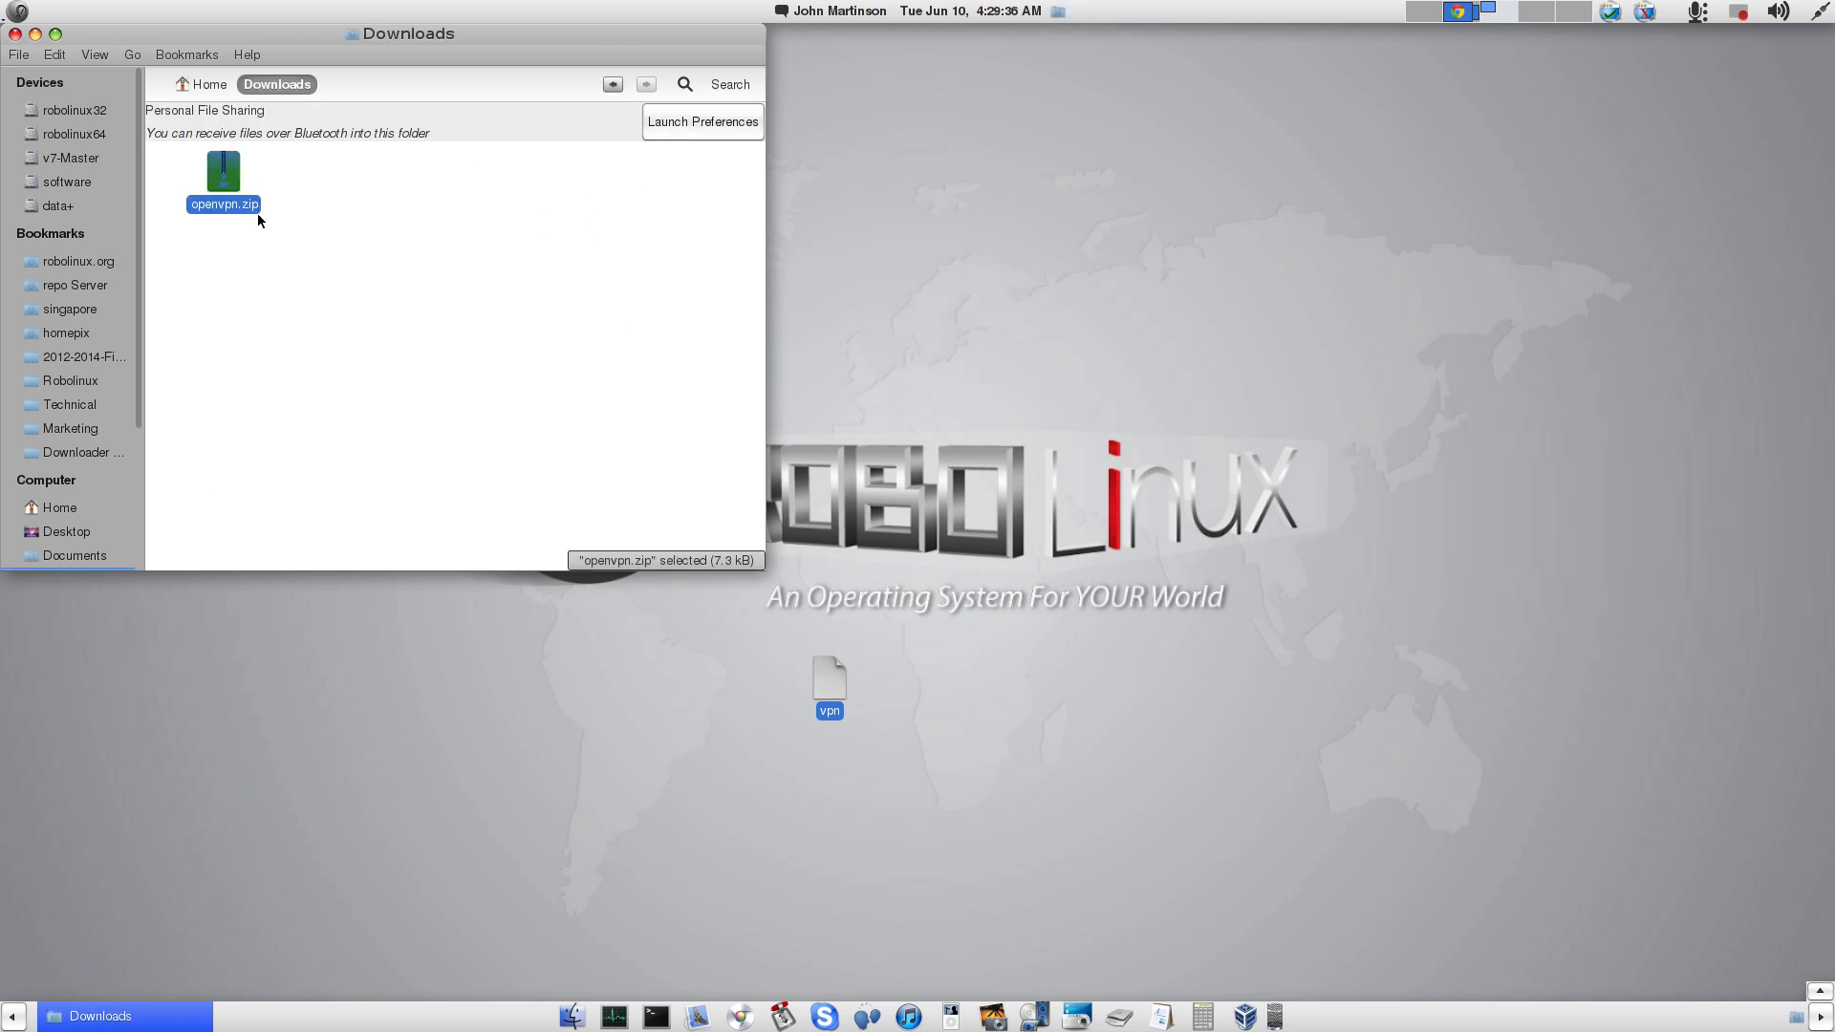
pyautogui.click(201, 85)
pyautogui.rightClick(493, 399)
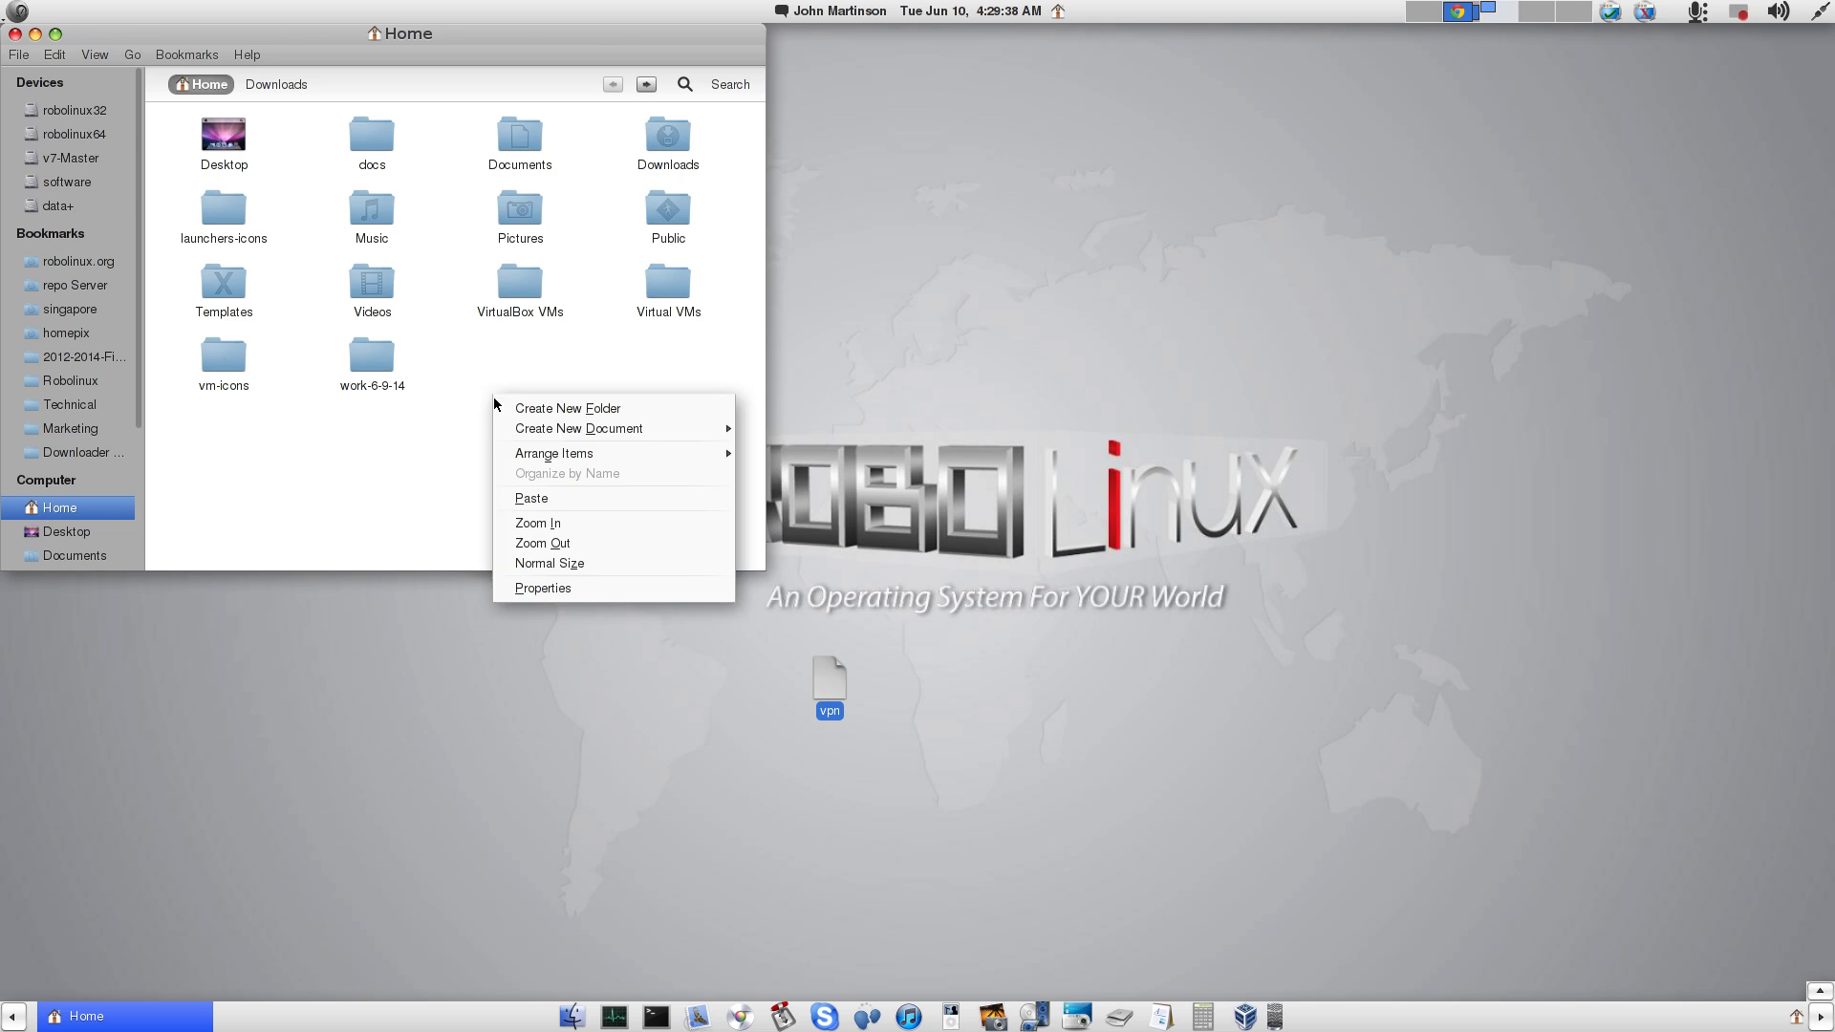
pyautogui.click(536, 500)
# Step: Extract openvpn.zip in the Home folder and close the file manager
pyautogui.rightClick(521, 368)
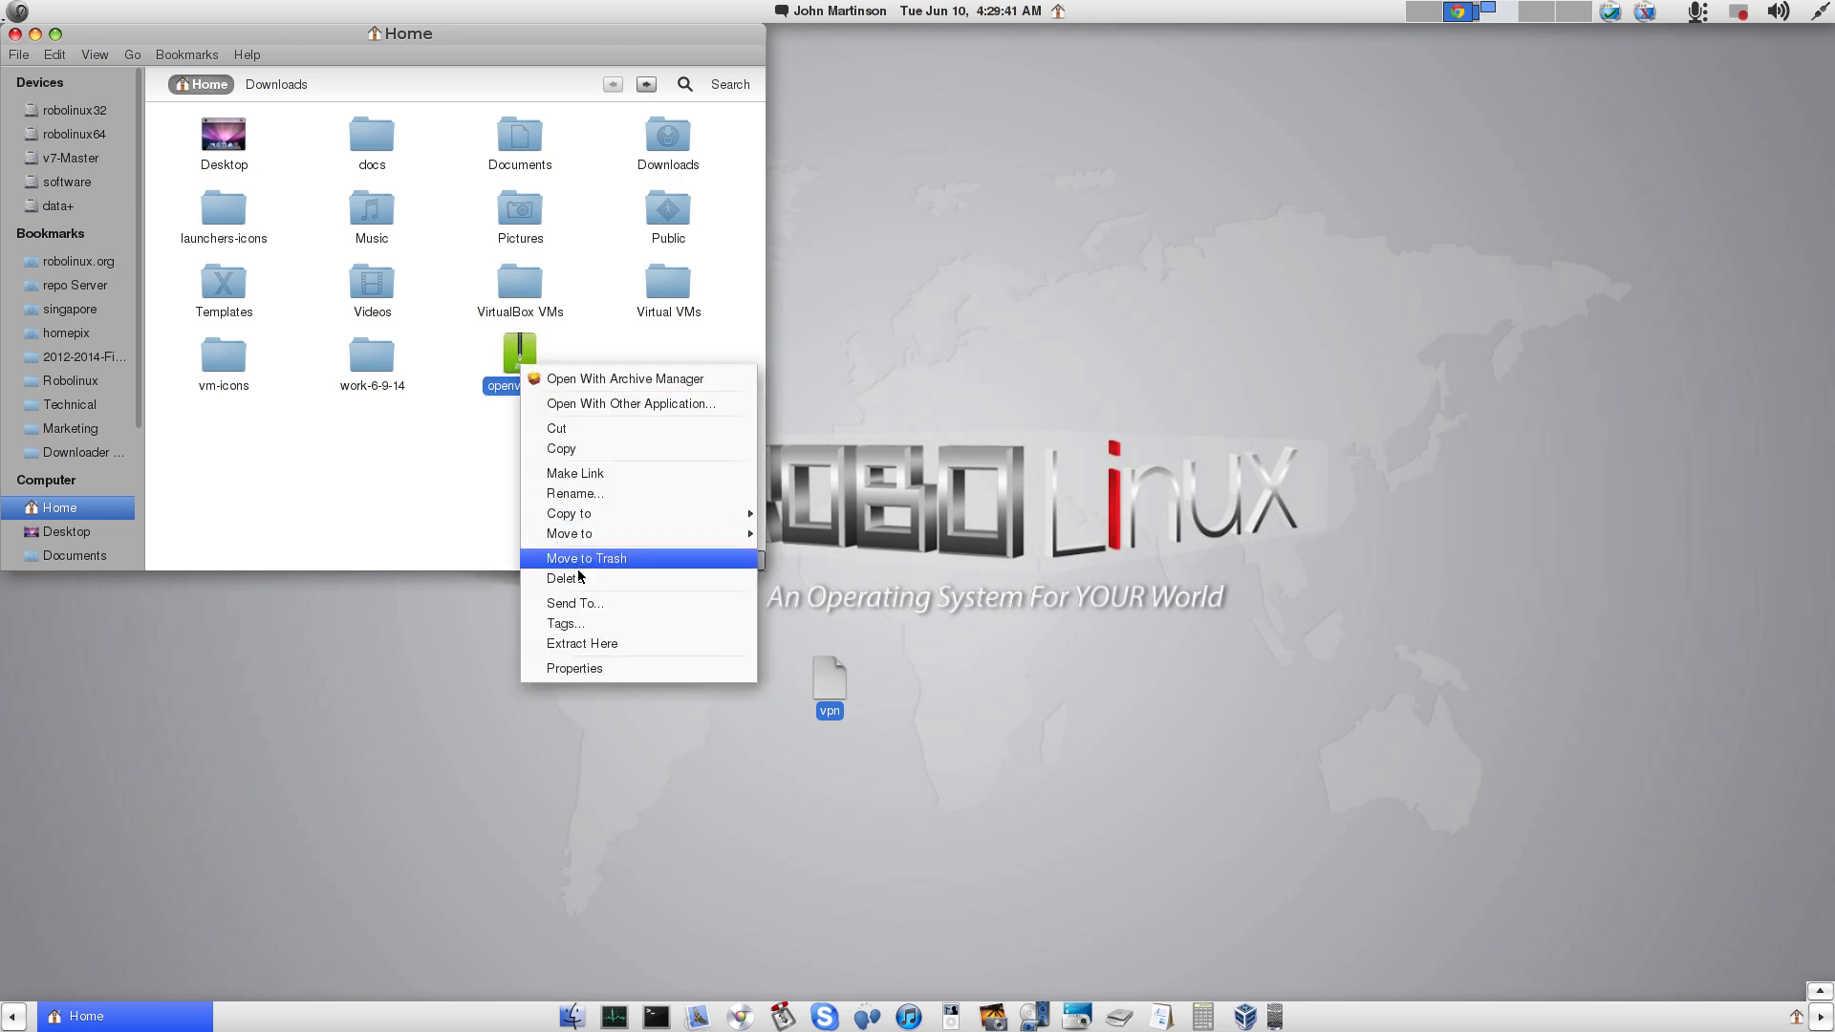
pyautogui.click(565, 645)
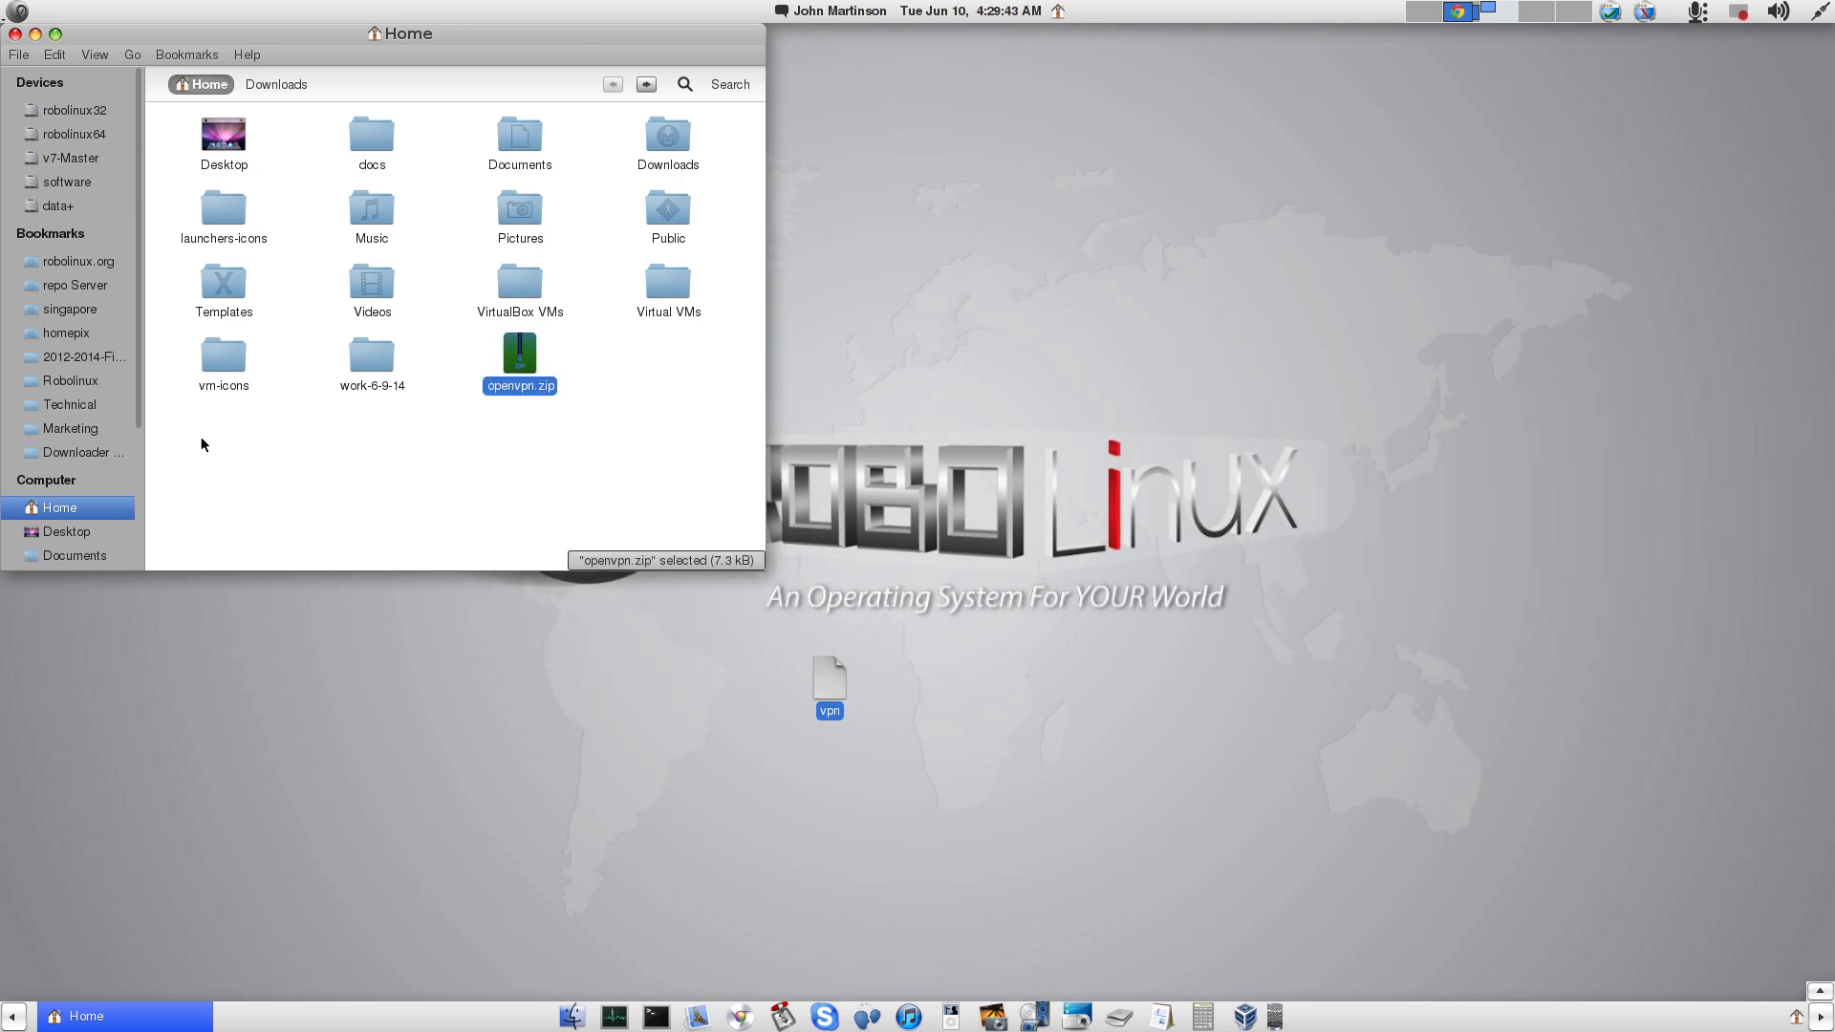
pyautogui.click(14, 35)
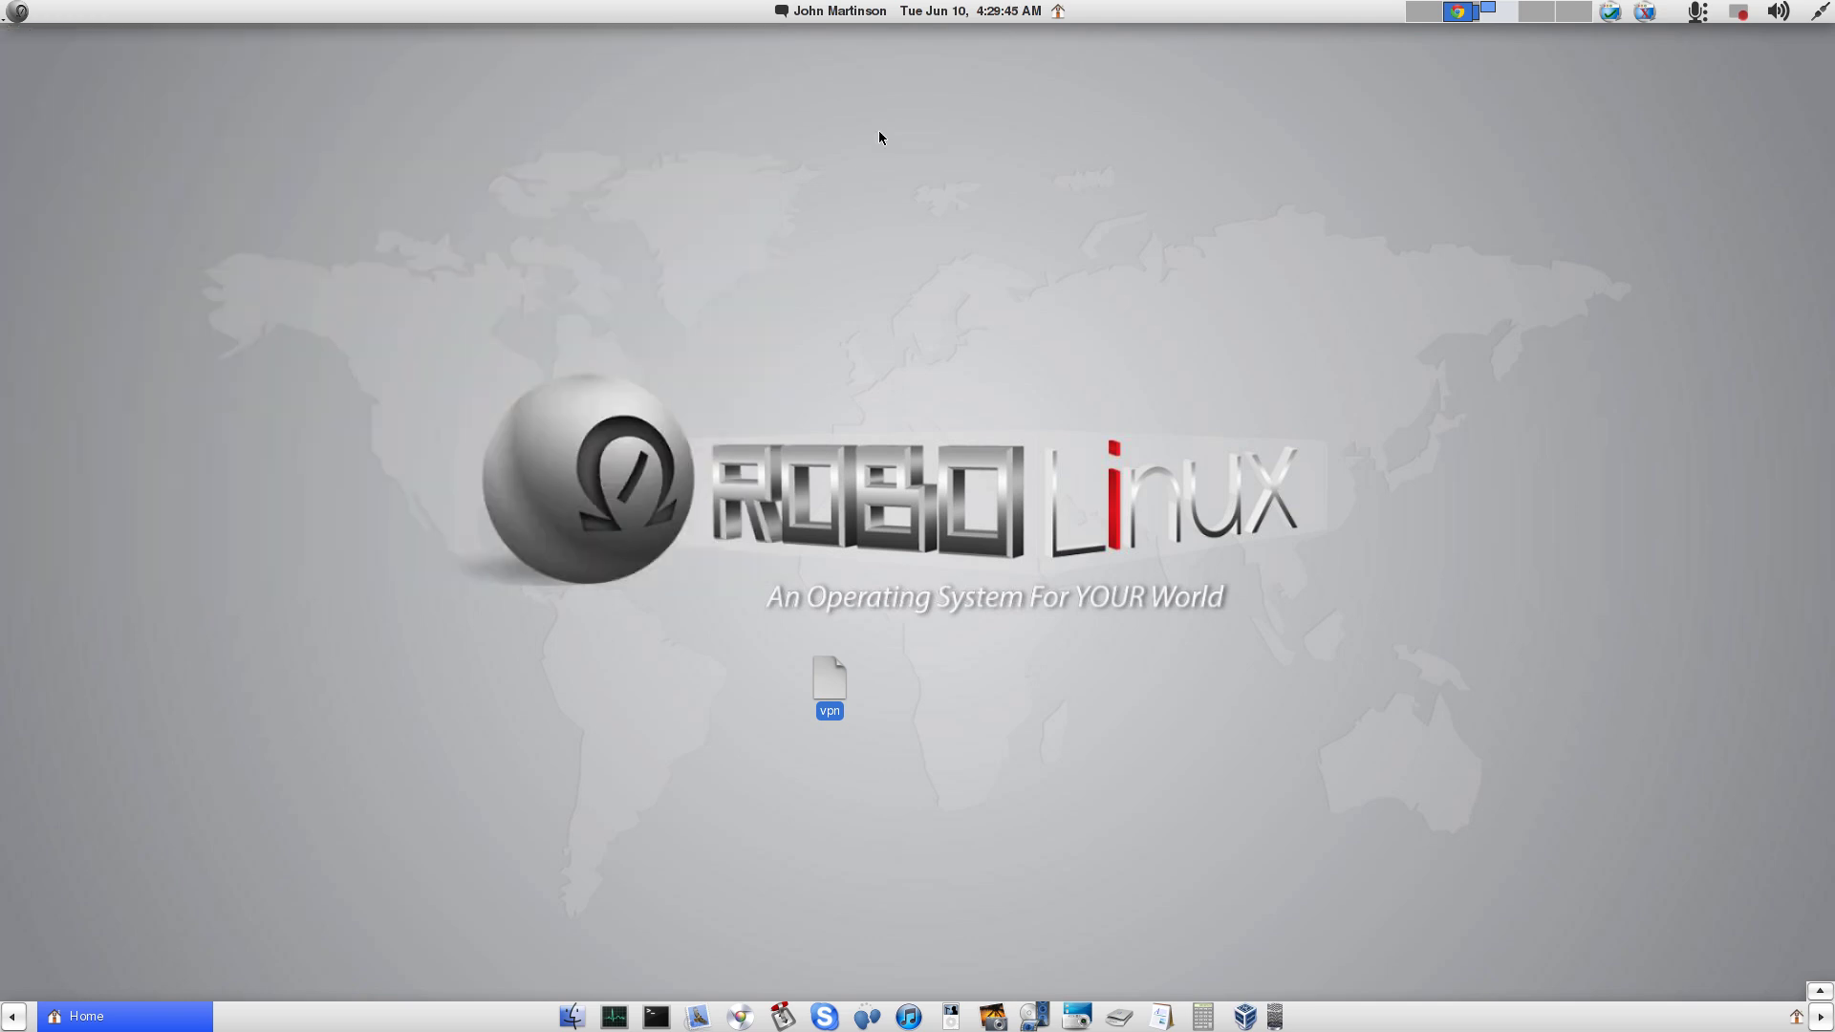
# Step: Show the Private Internet Access VPN Network server page with the gedit notes window beside it
pyautogui.click(1456, 11)
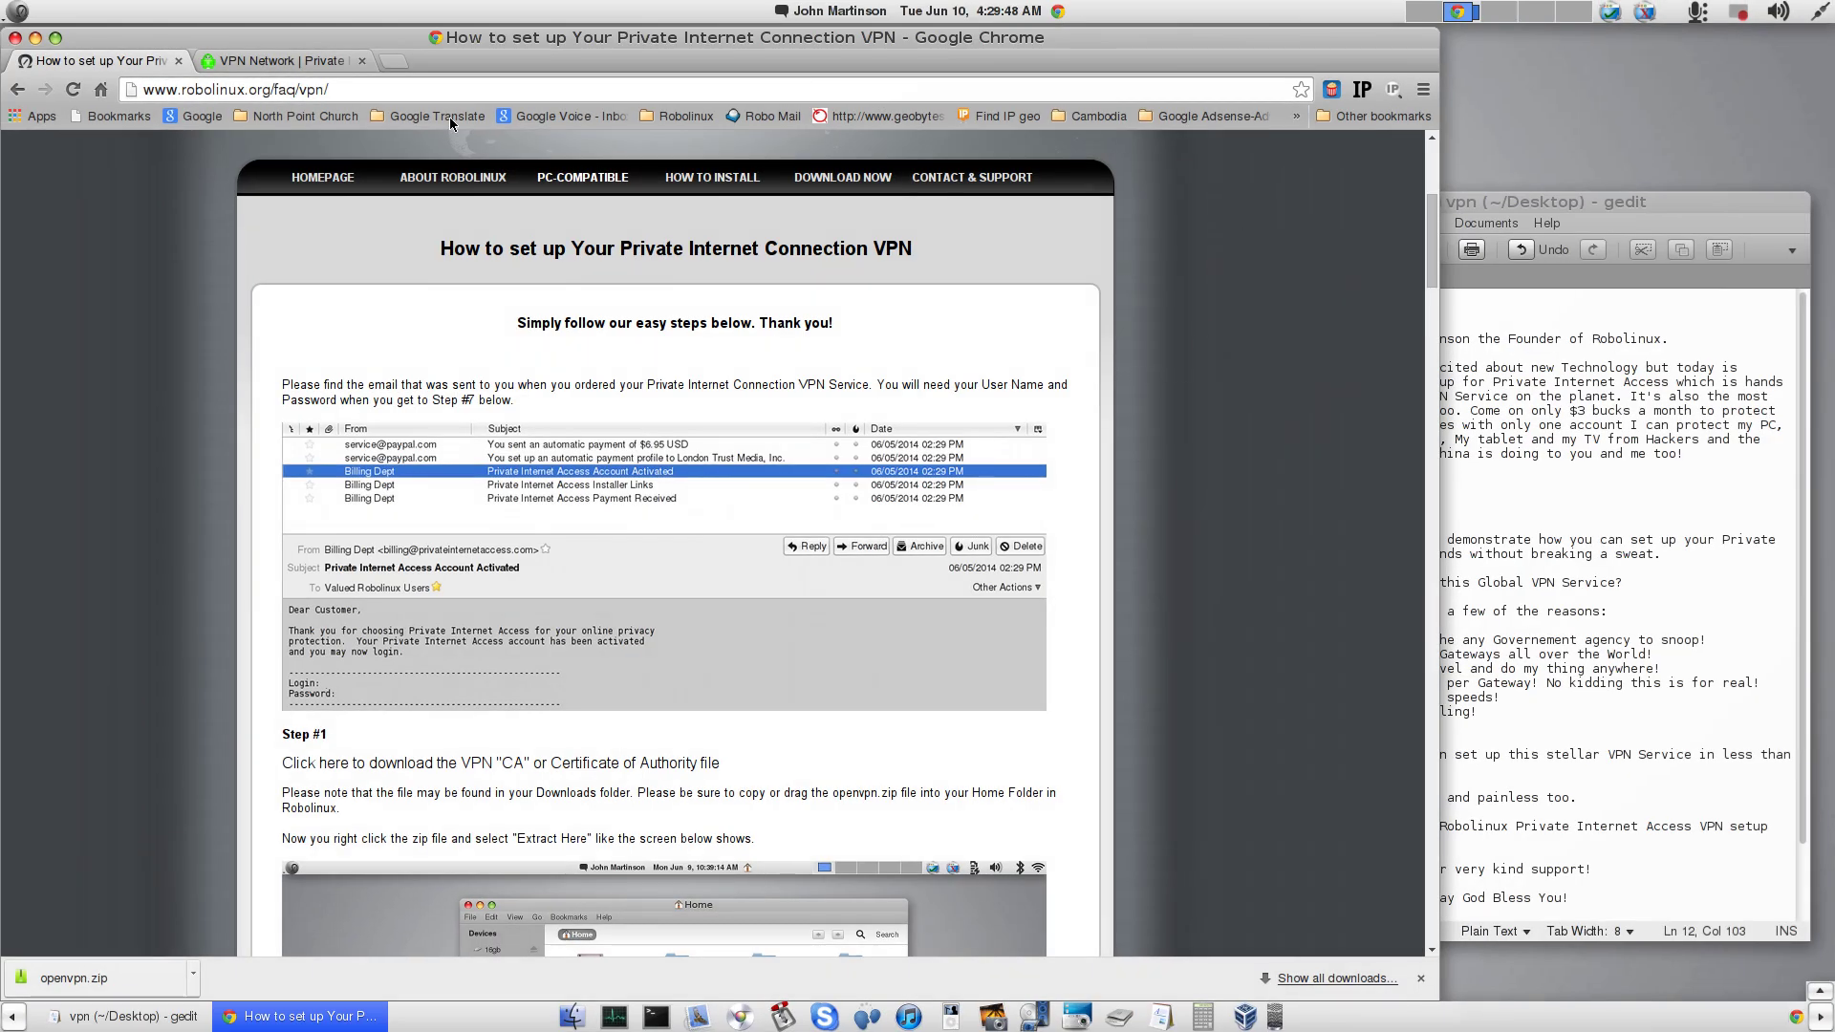
pyautogui.click(272, 63)
pyautogui.click(1493, 216)
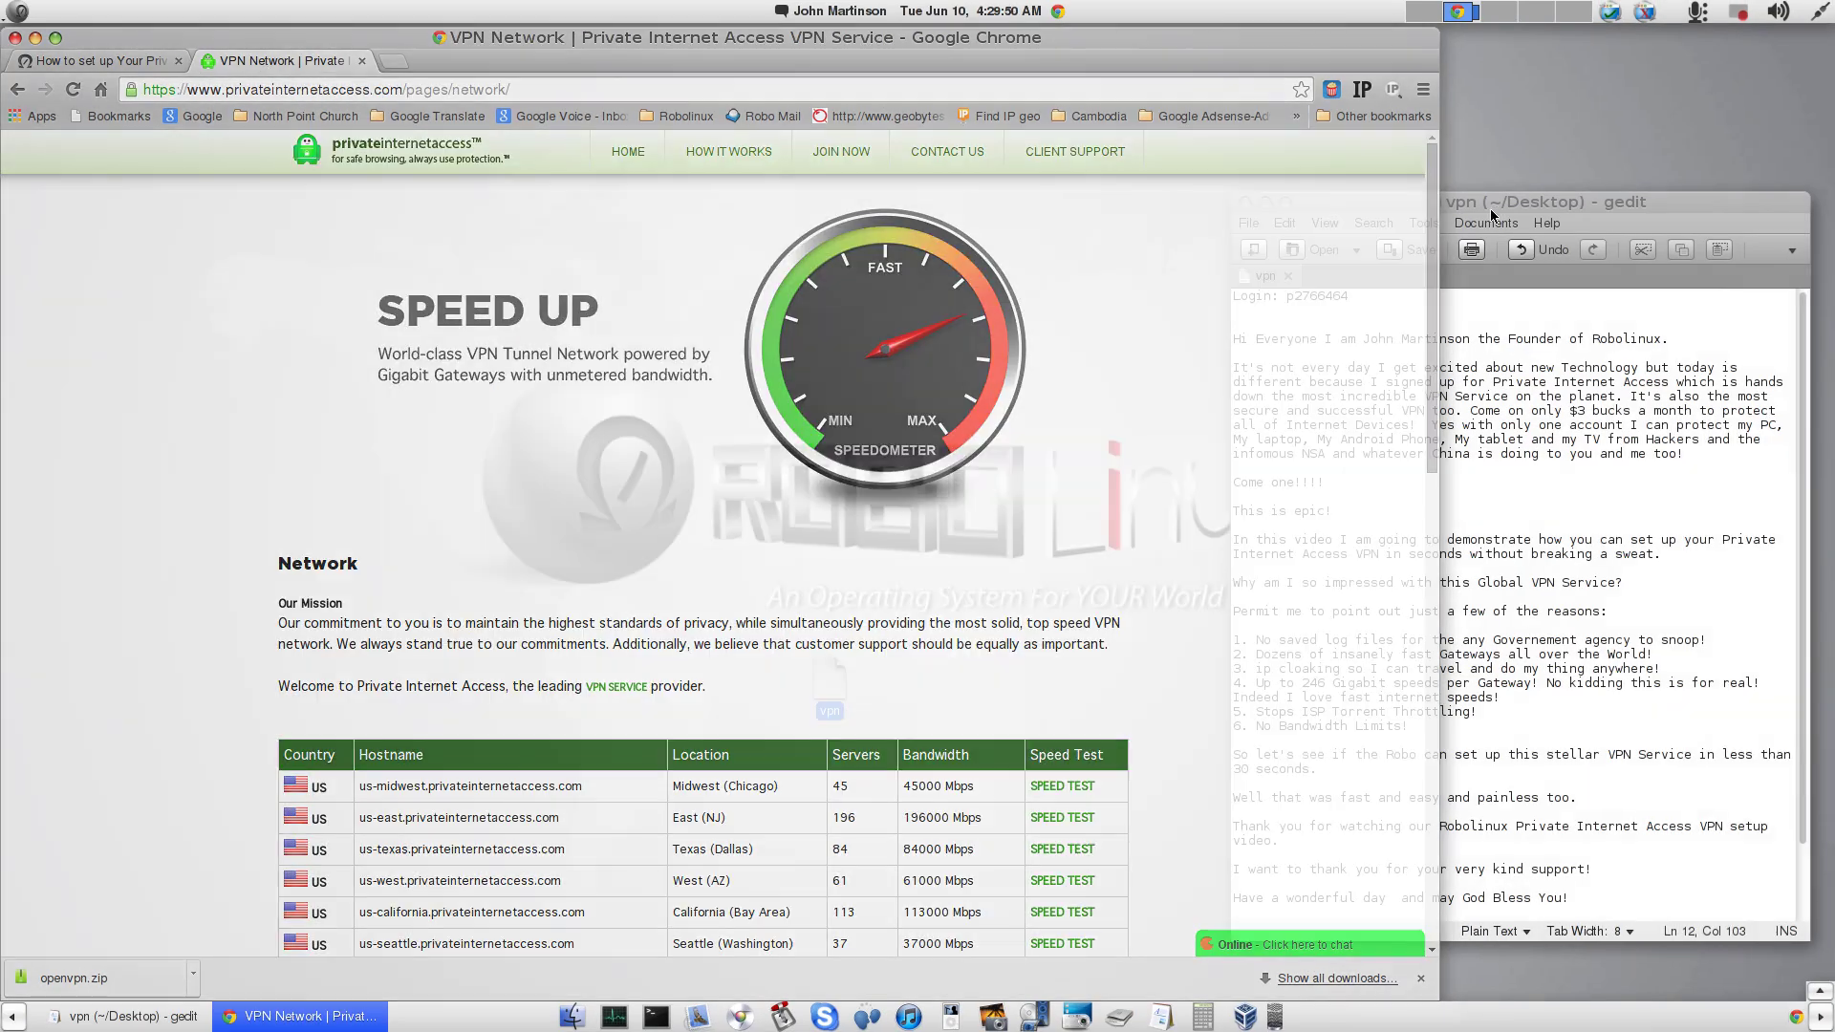
pyautogui.moveTo(1493, 216); pyautogui.dragTo(1465, 236)
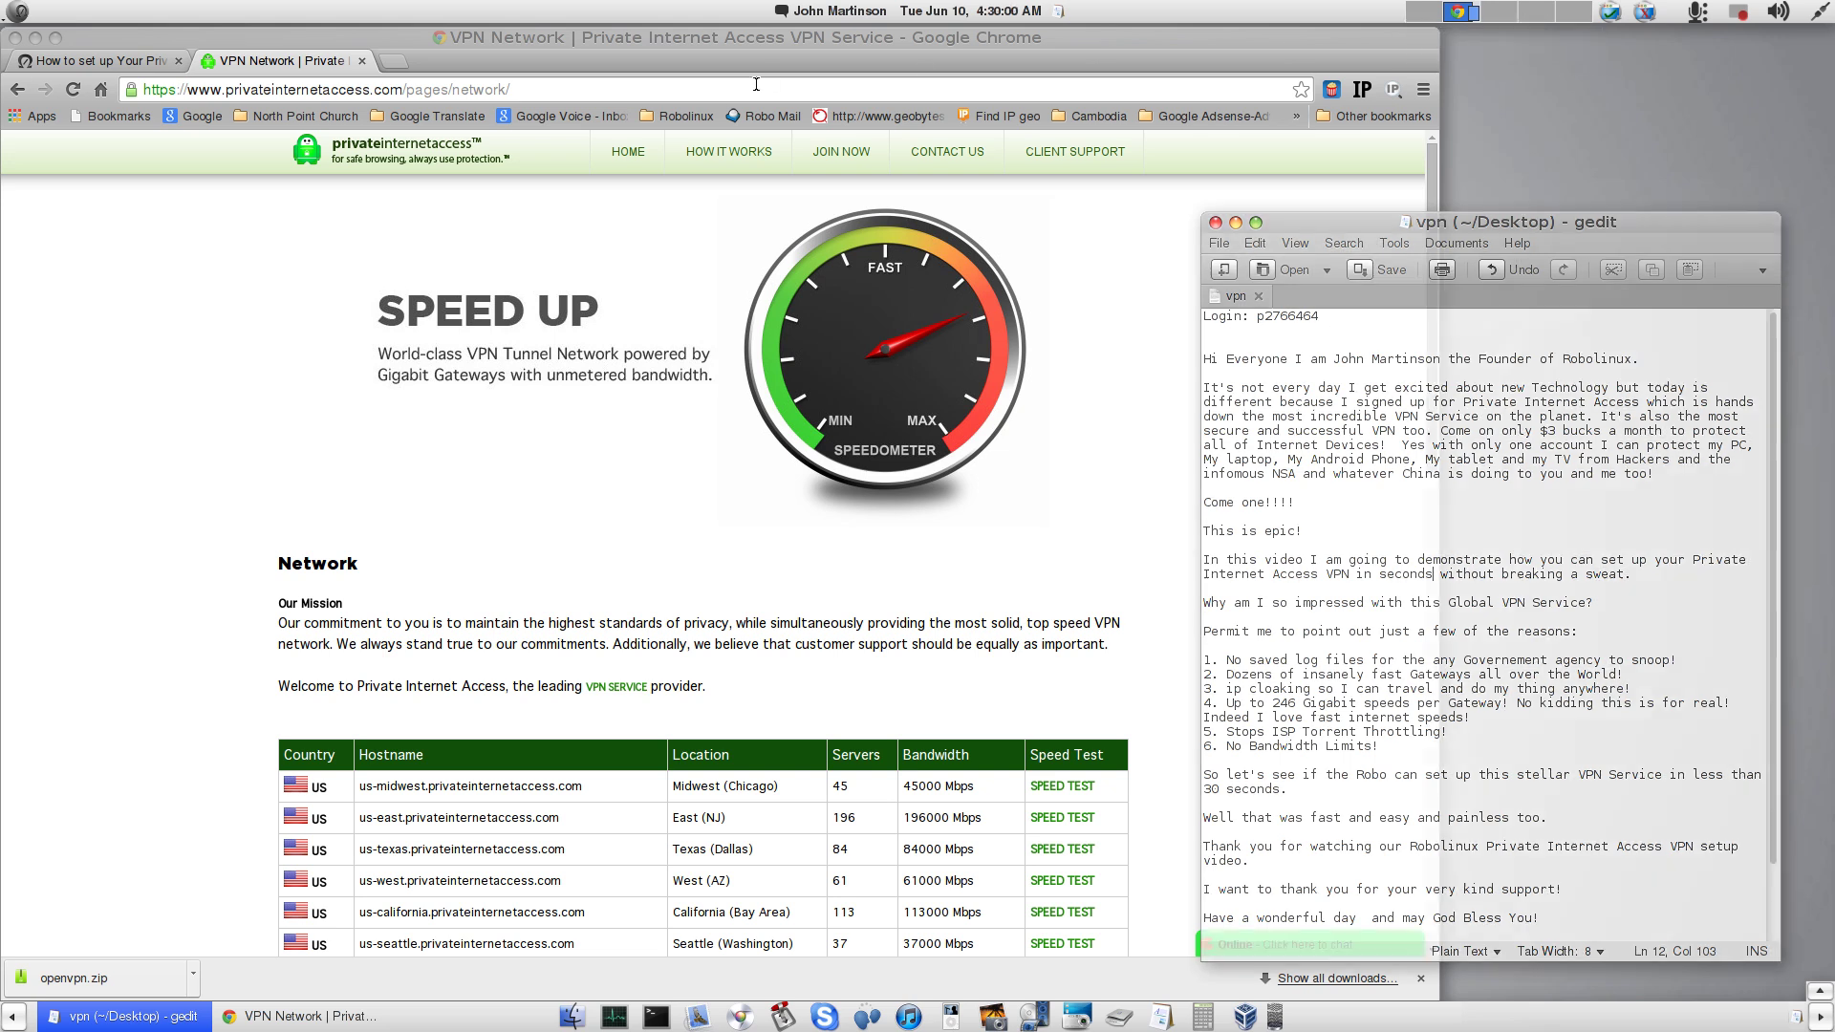
# Step: Create a new OpenVPN connection using password authentication
pyautogui.click(1819, 11)
pyautogui.moveTo(1706, 107)
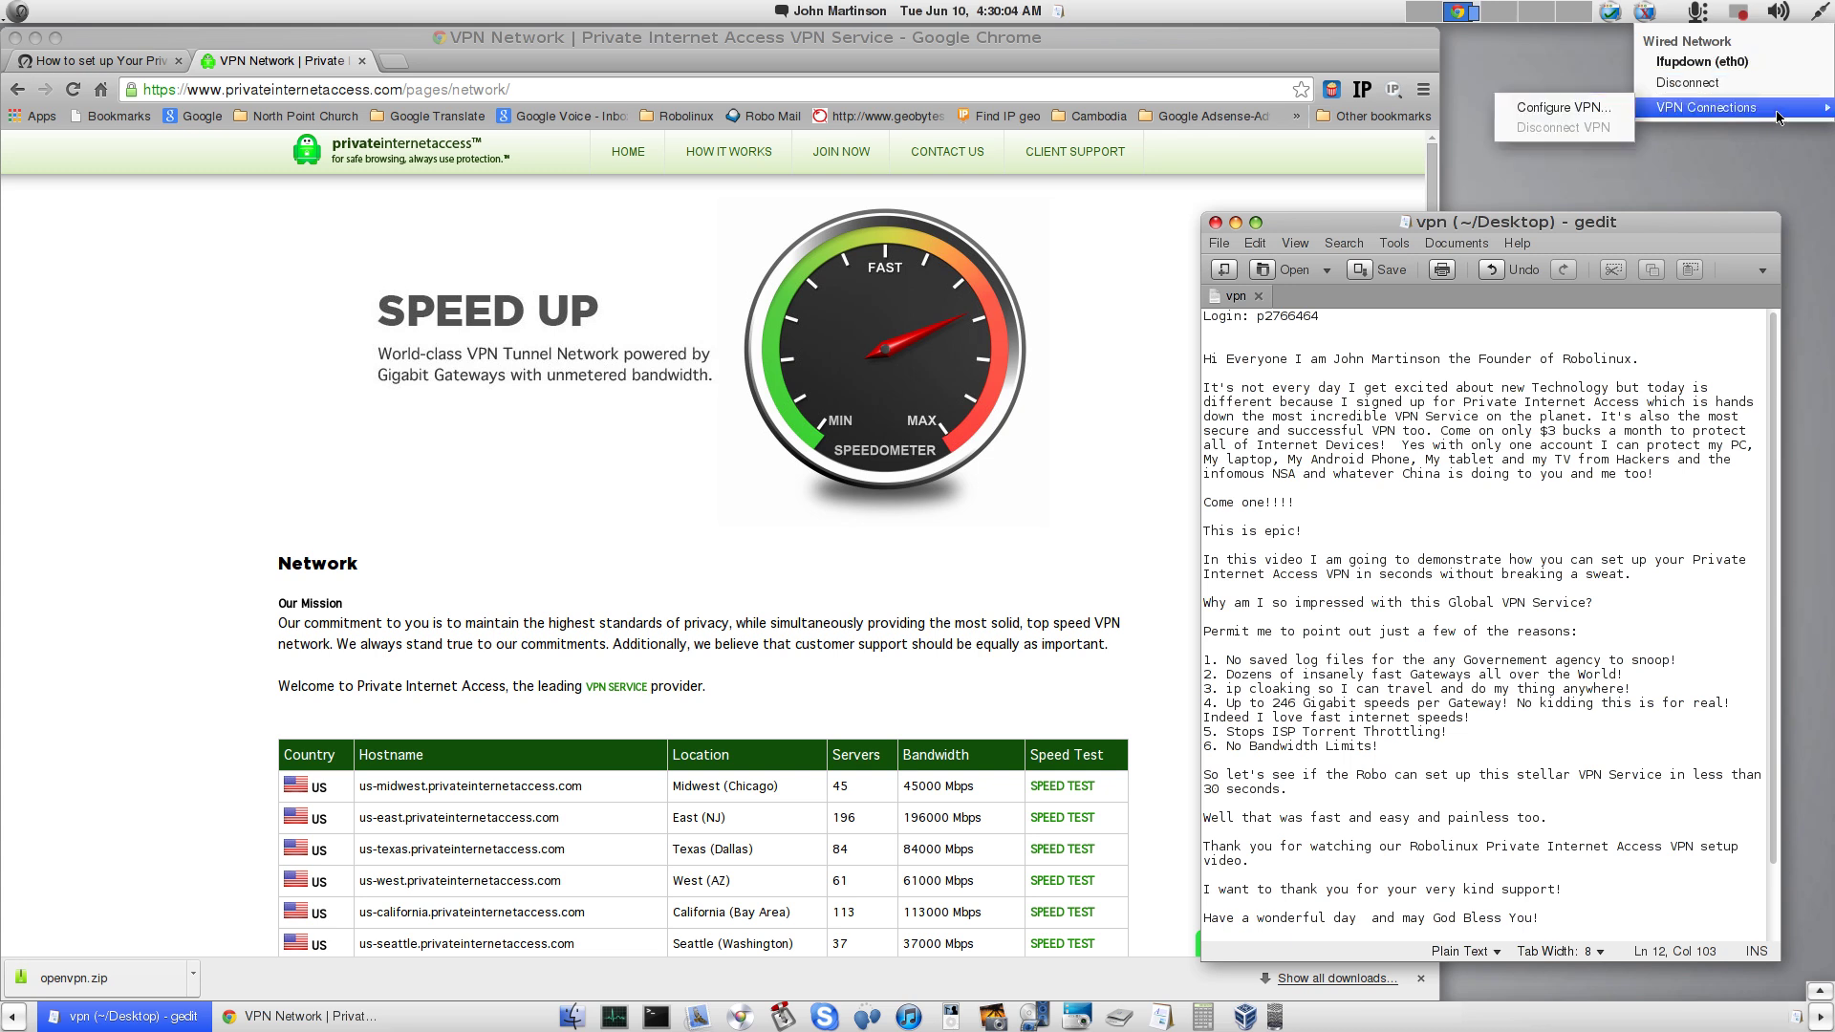
pyautogui.click(1602, 110)
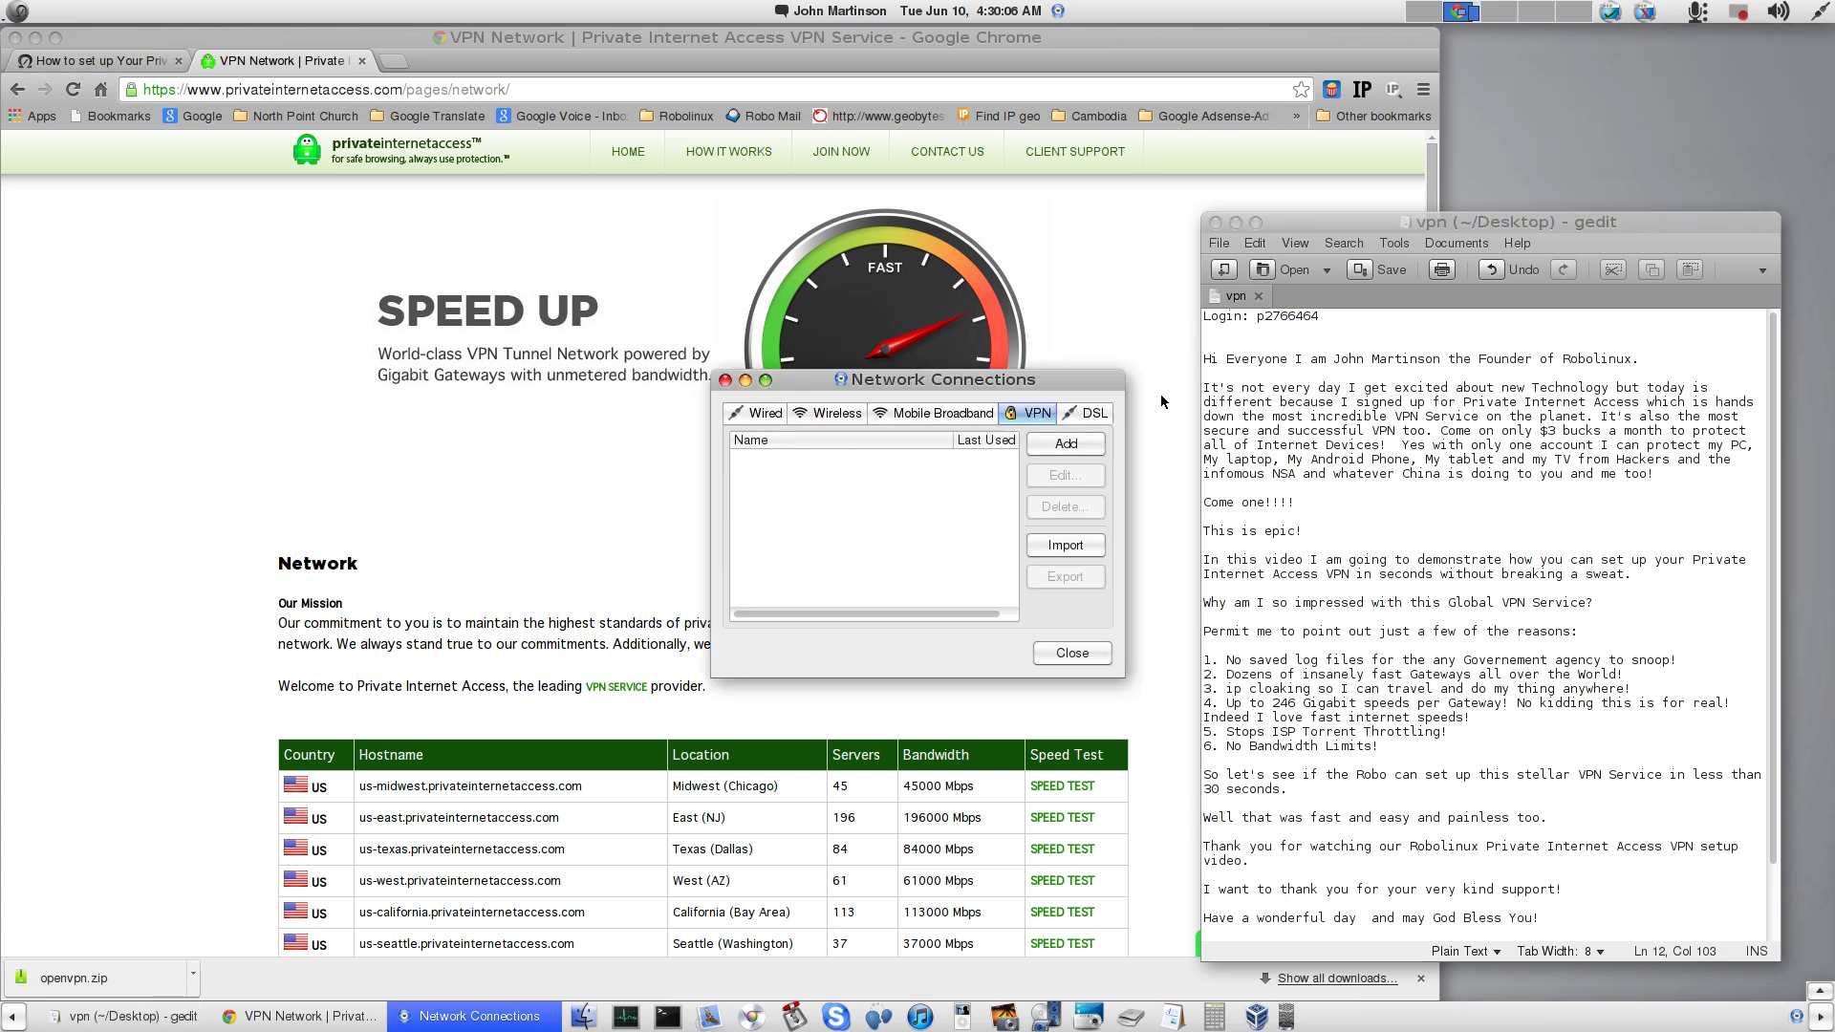
pyautogui.click(1081, 445)
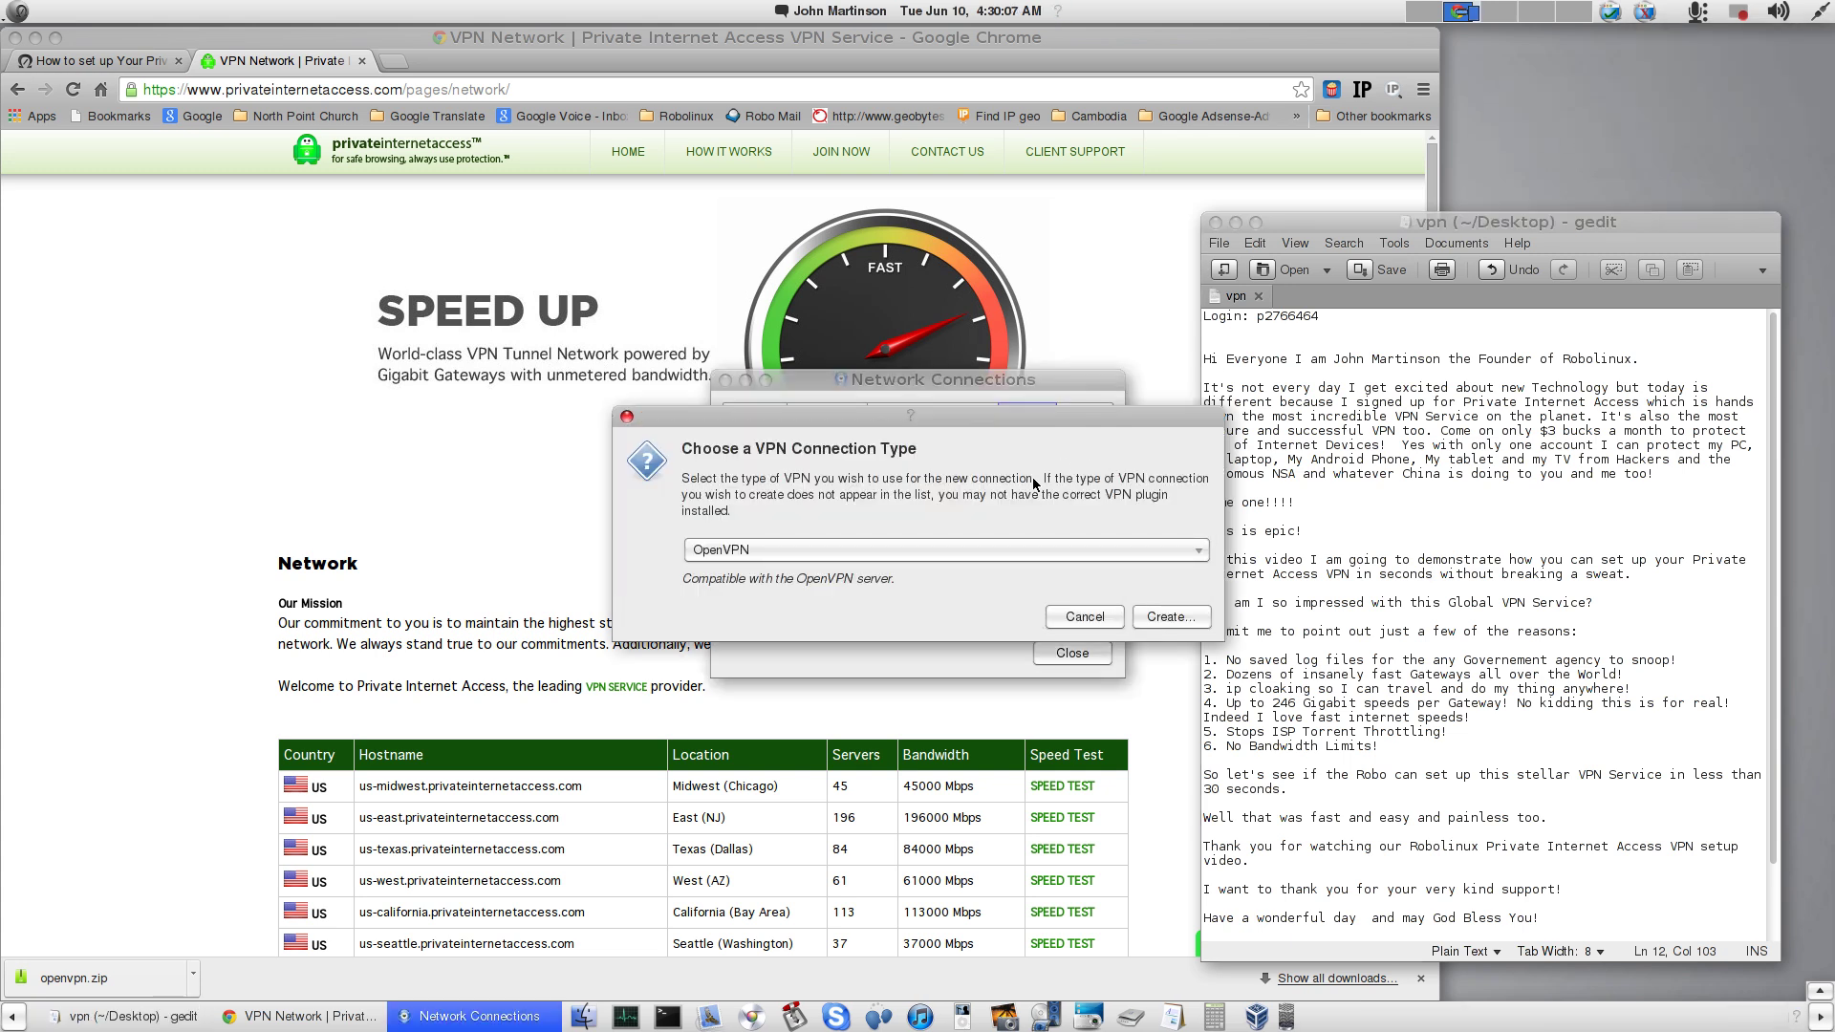
pyautogui.click(1172, 620)
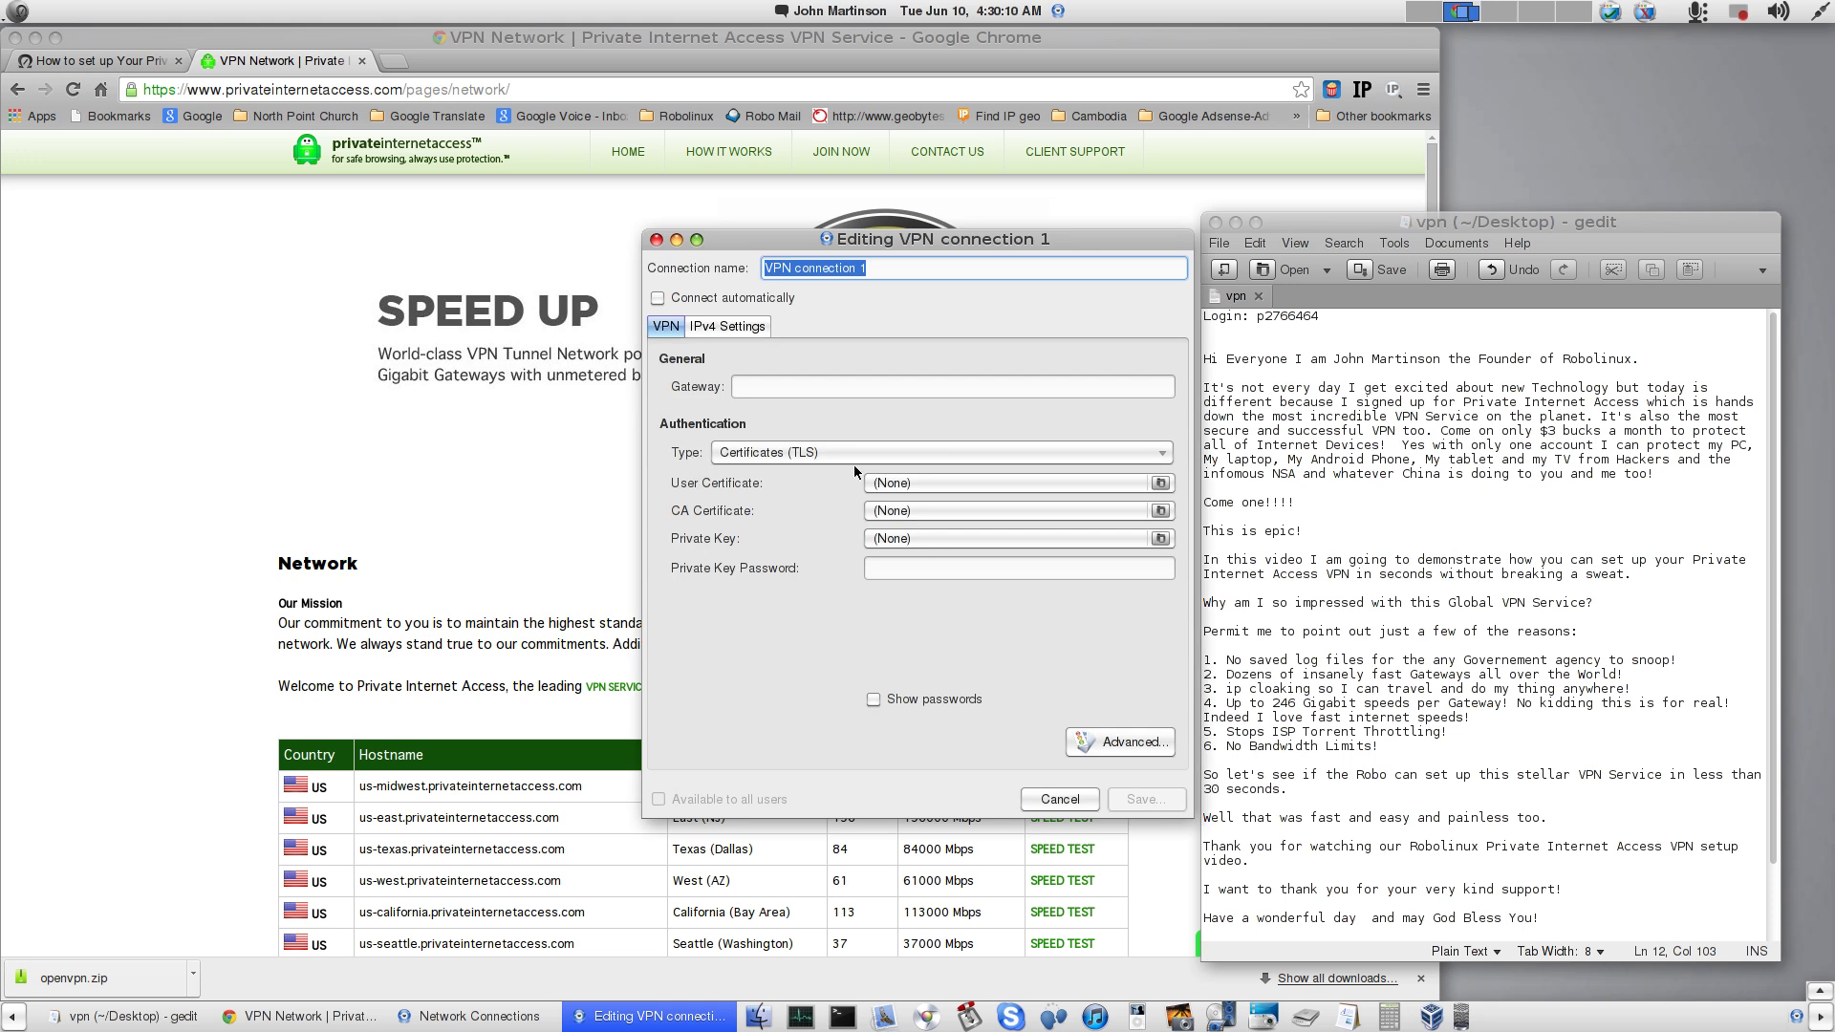
pyautogui.click(818, 451)
pyautogui.click(805, 475)
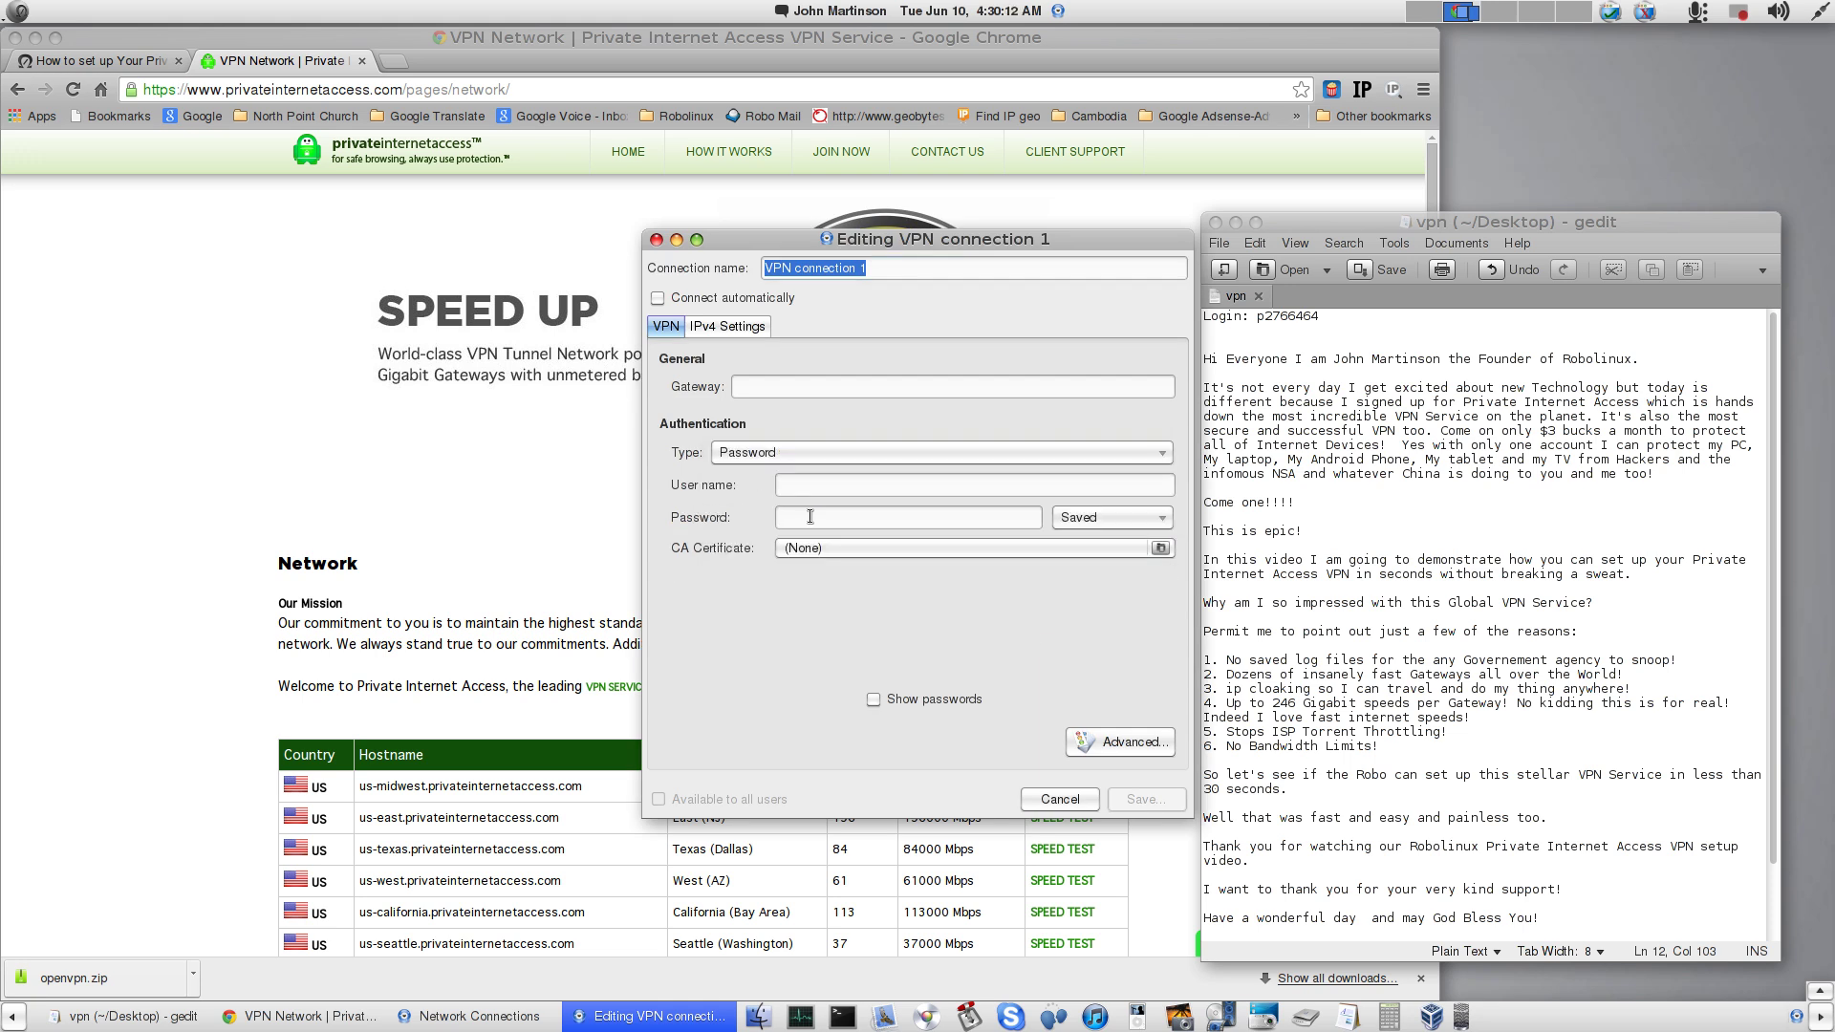
pyautogui.click(774, 388)
# Step: Move the dialogs aside and select the Toronto gateway hostname in the server table
pyautogui.moveTo(853, 251); pyautogui.dragTo(1494, 78)
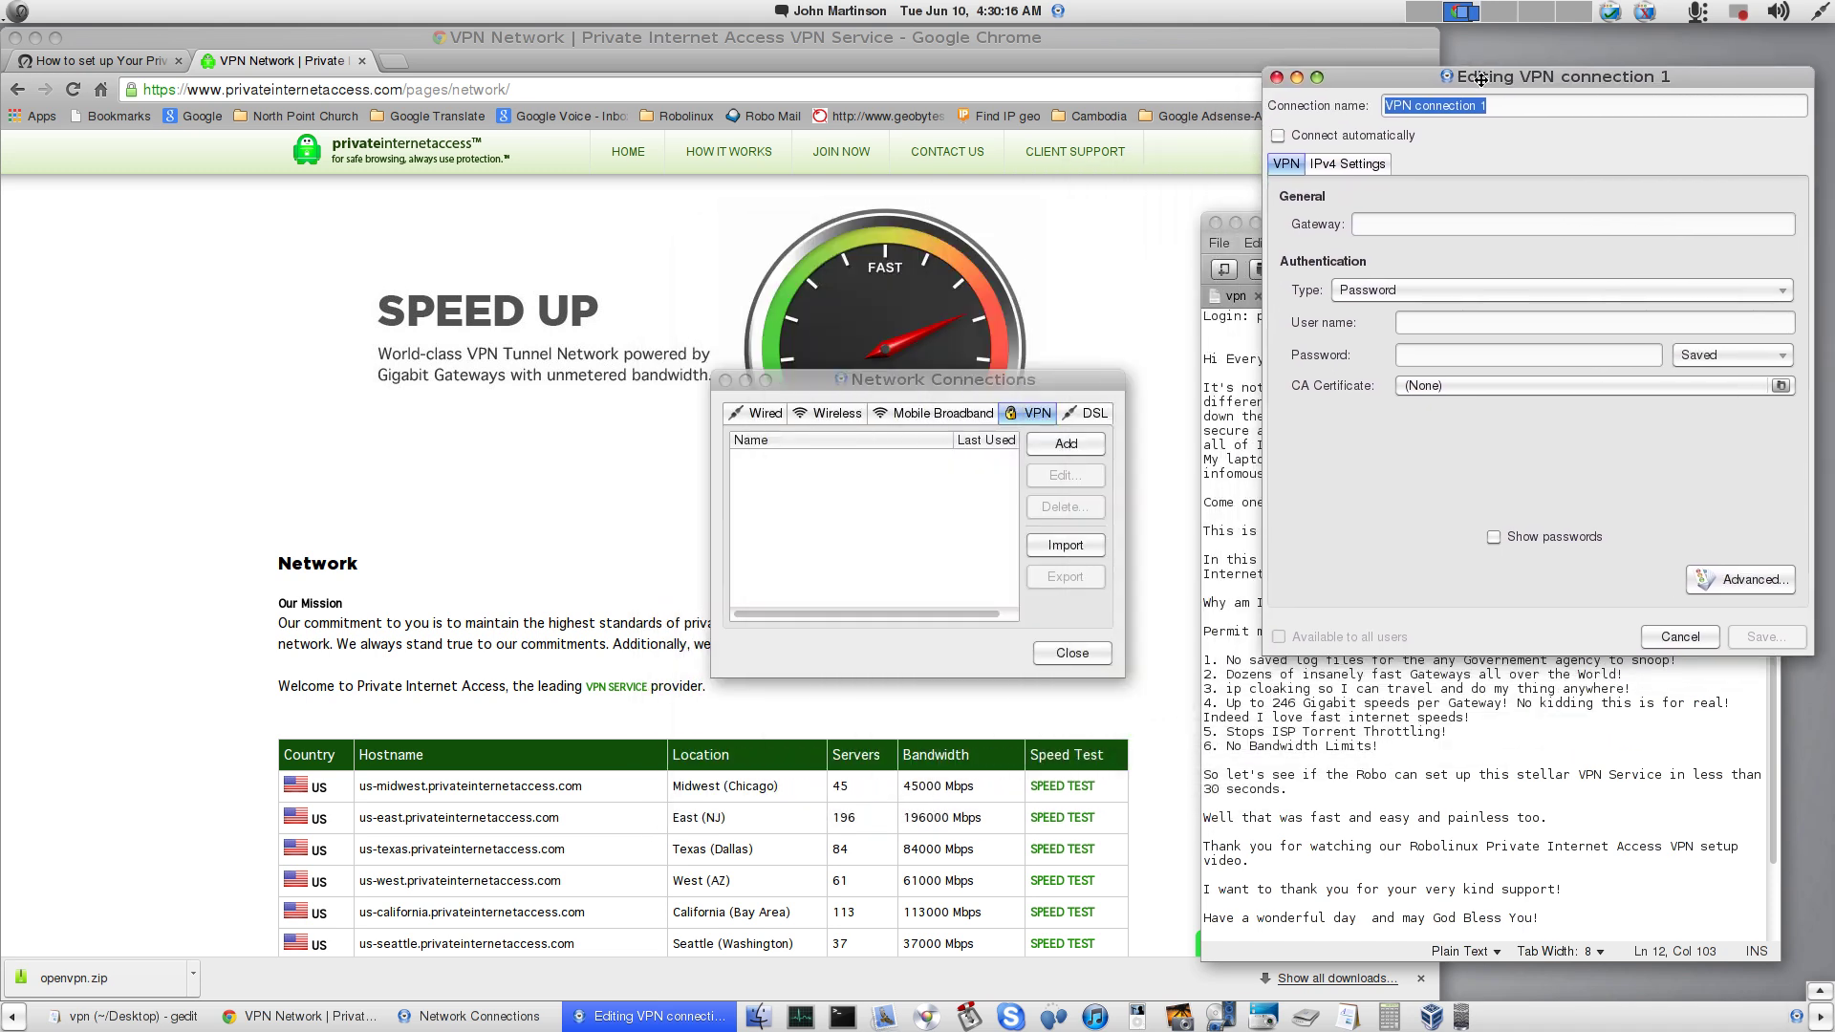
pyautogui.moveTo(1032, 383); pyautogui.dragTo(1713, 686)
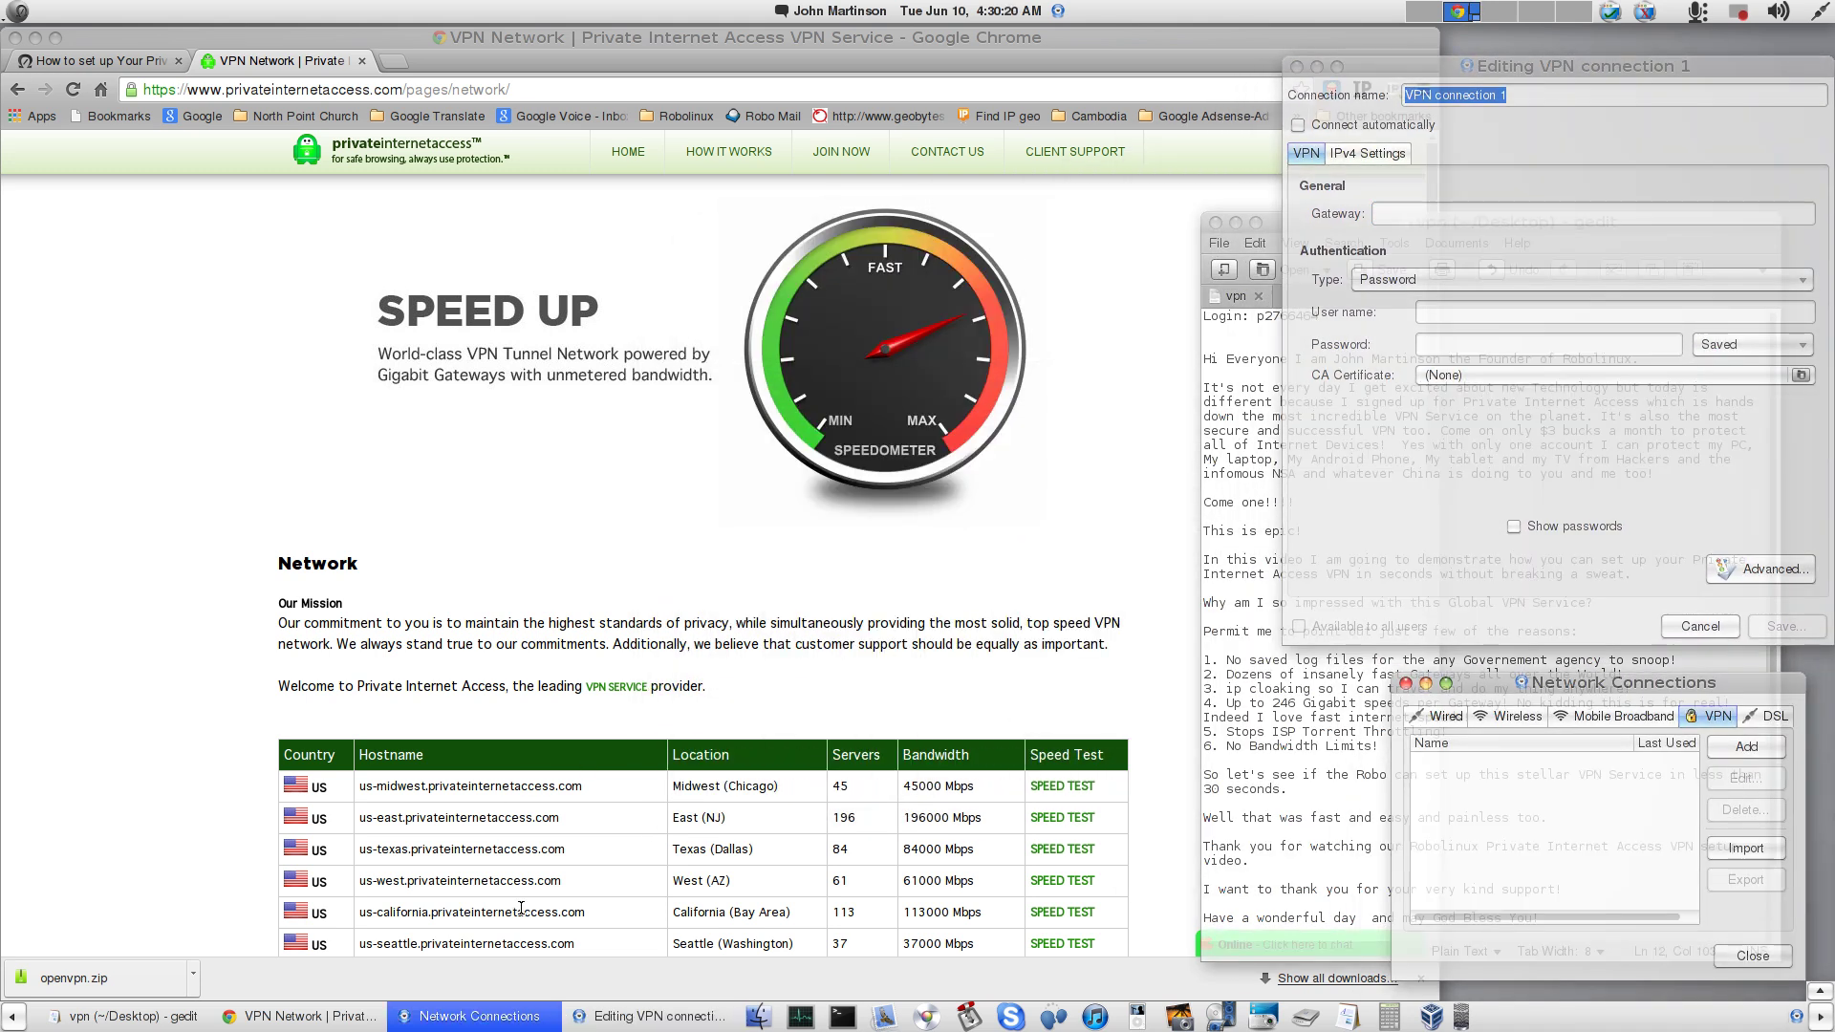
pyautogui.scroll(-2, 524, 908)
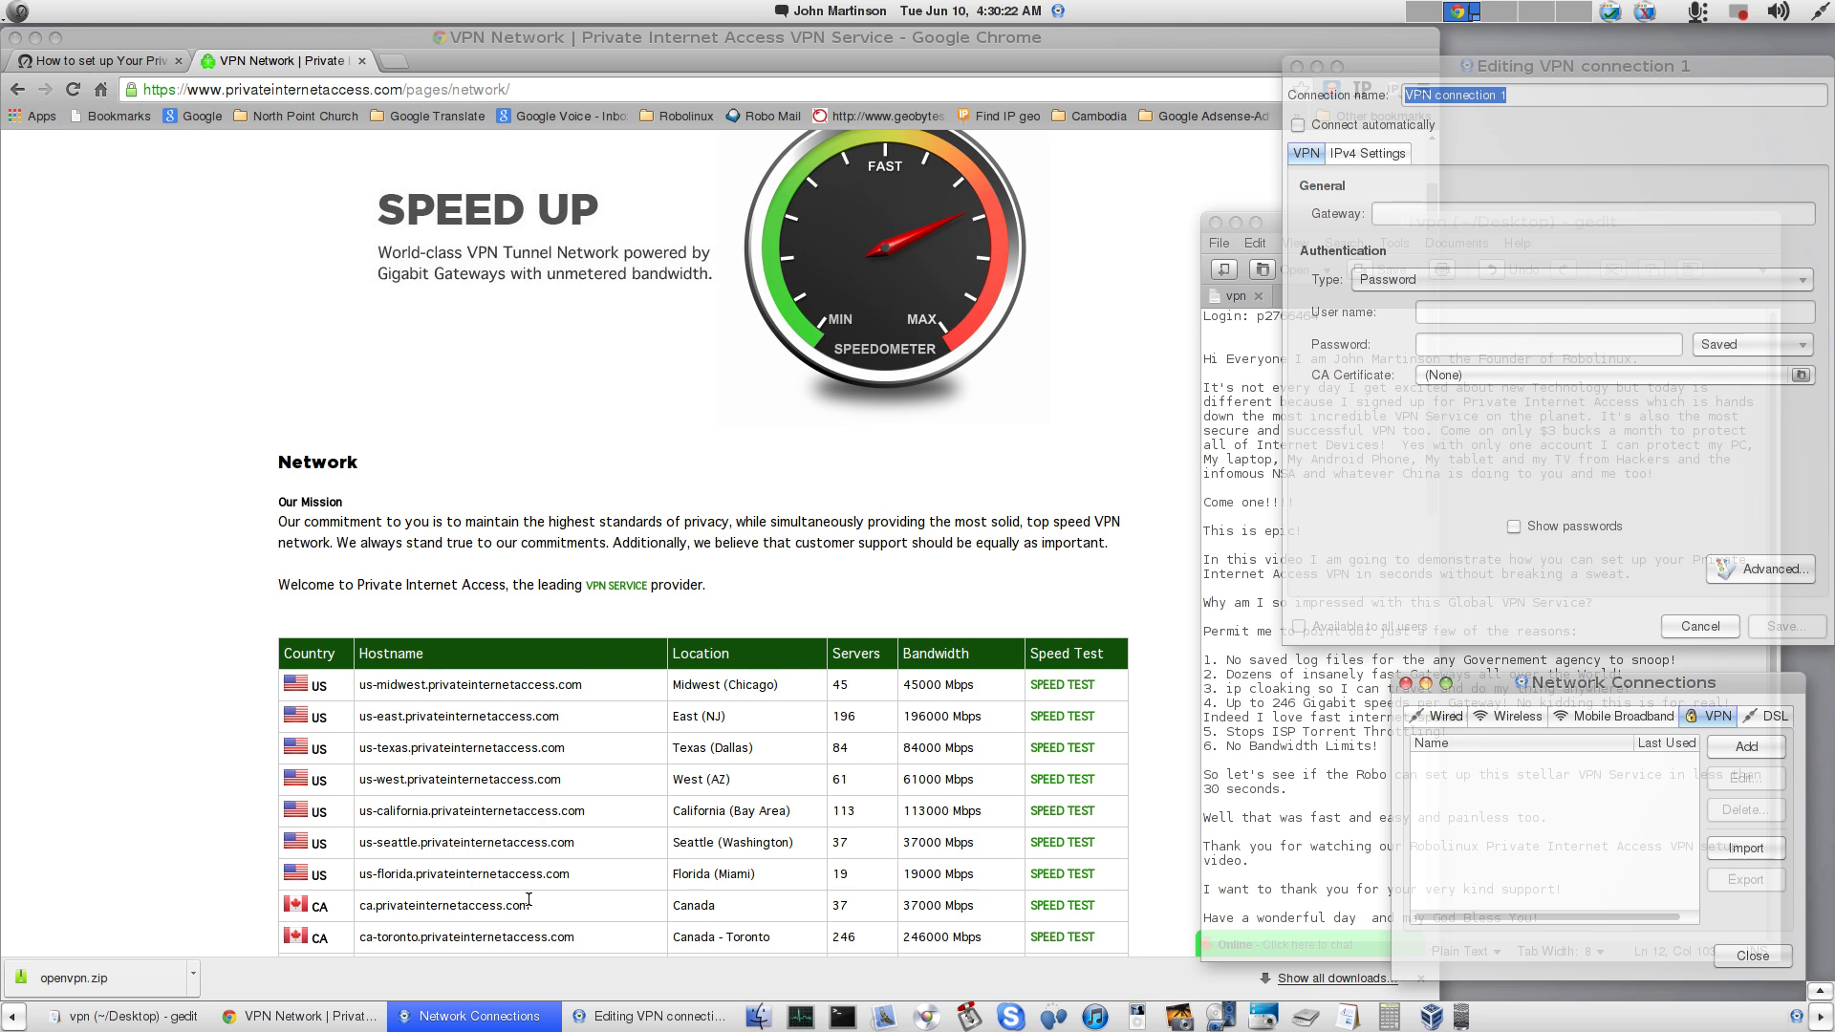
pyautogui.scroll(-1, 529, 900)
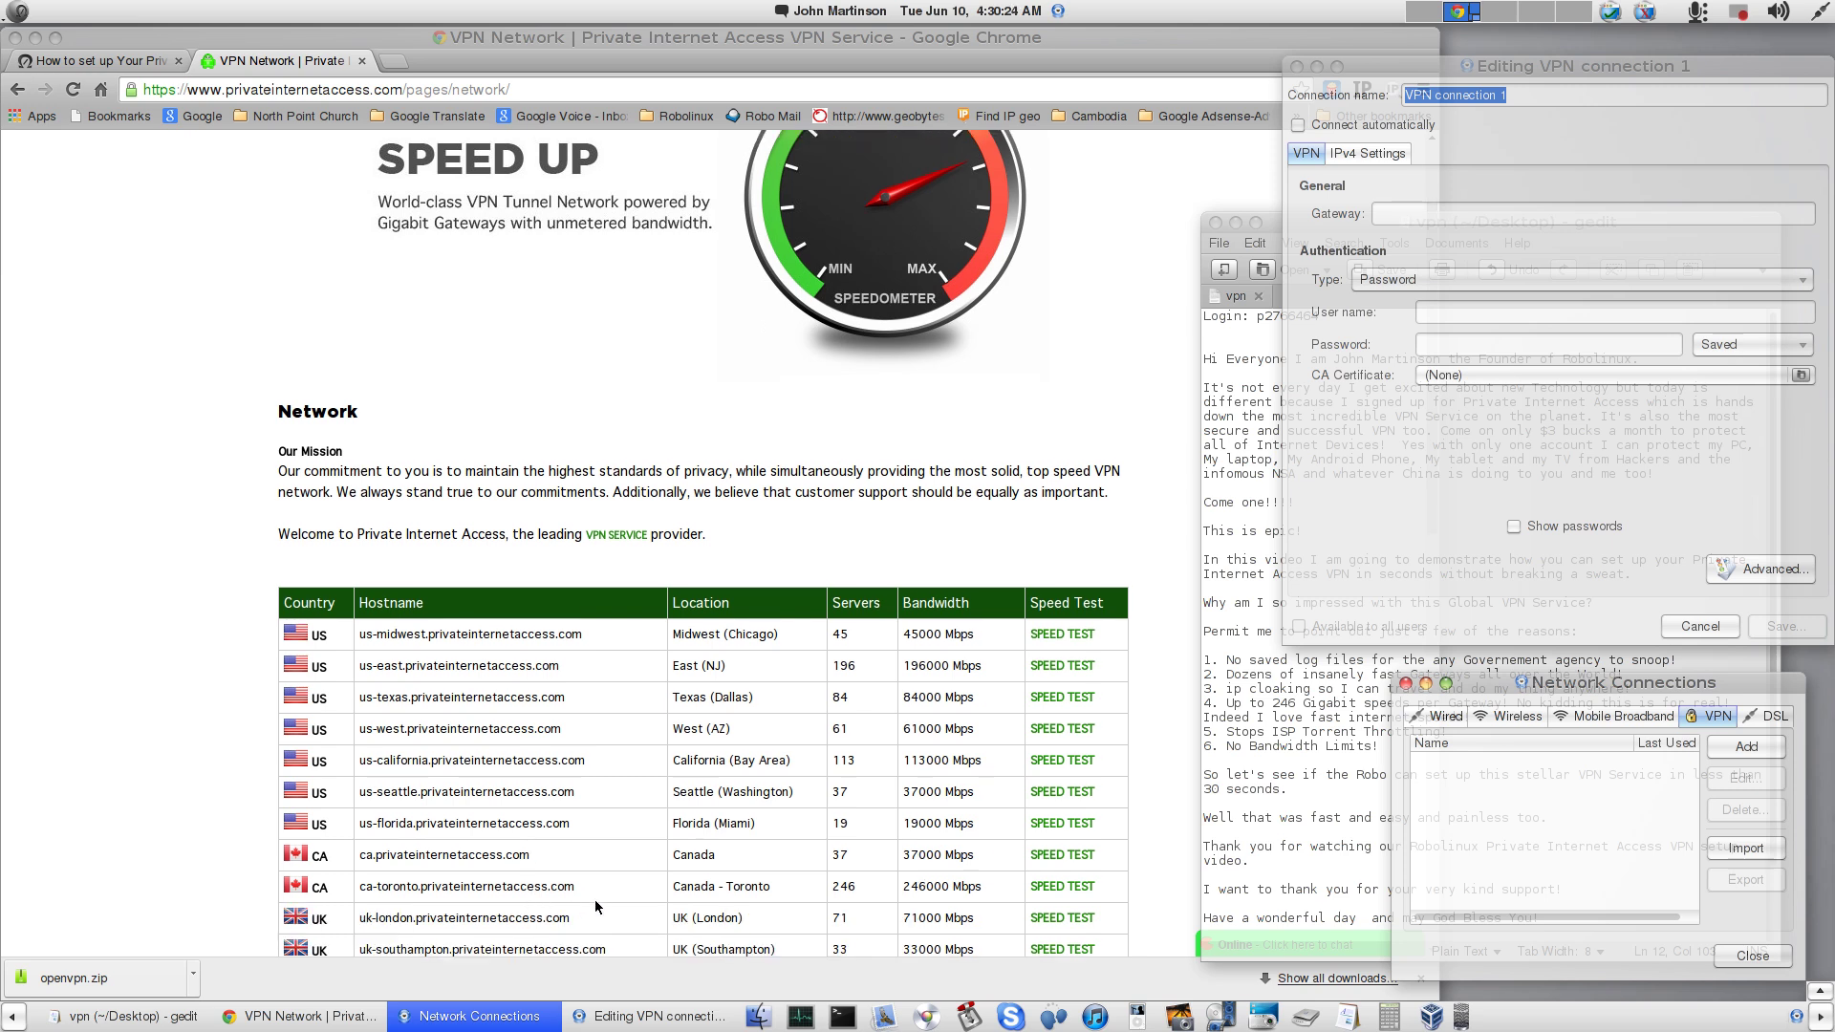
pyautogui.moveTo(574, 886); pyautogui.dragTo(362, 886)
pyautogui.hotkey('ctrl', 'c')
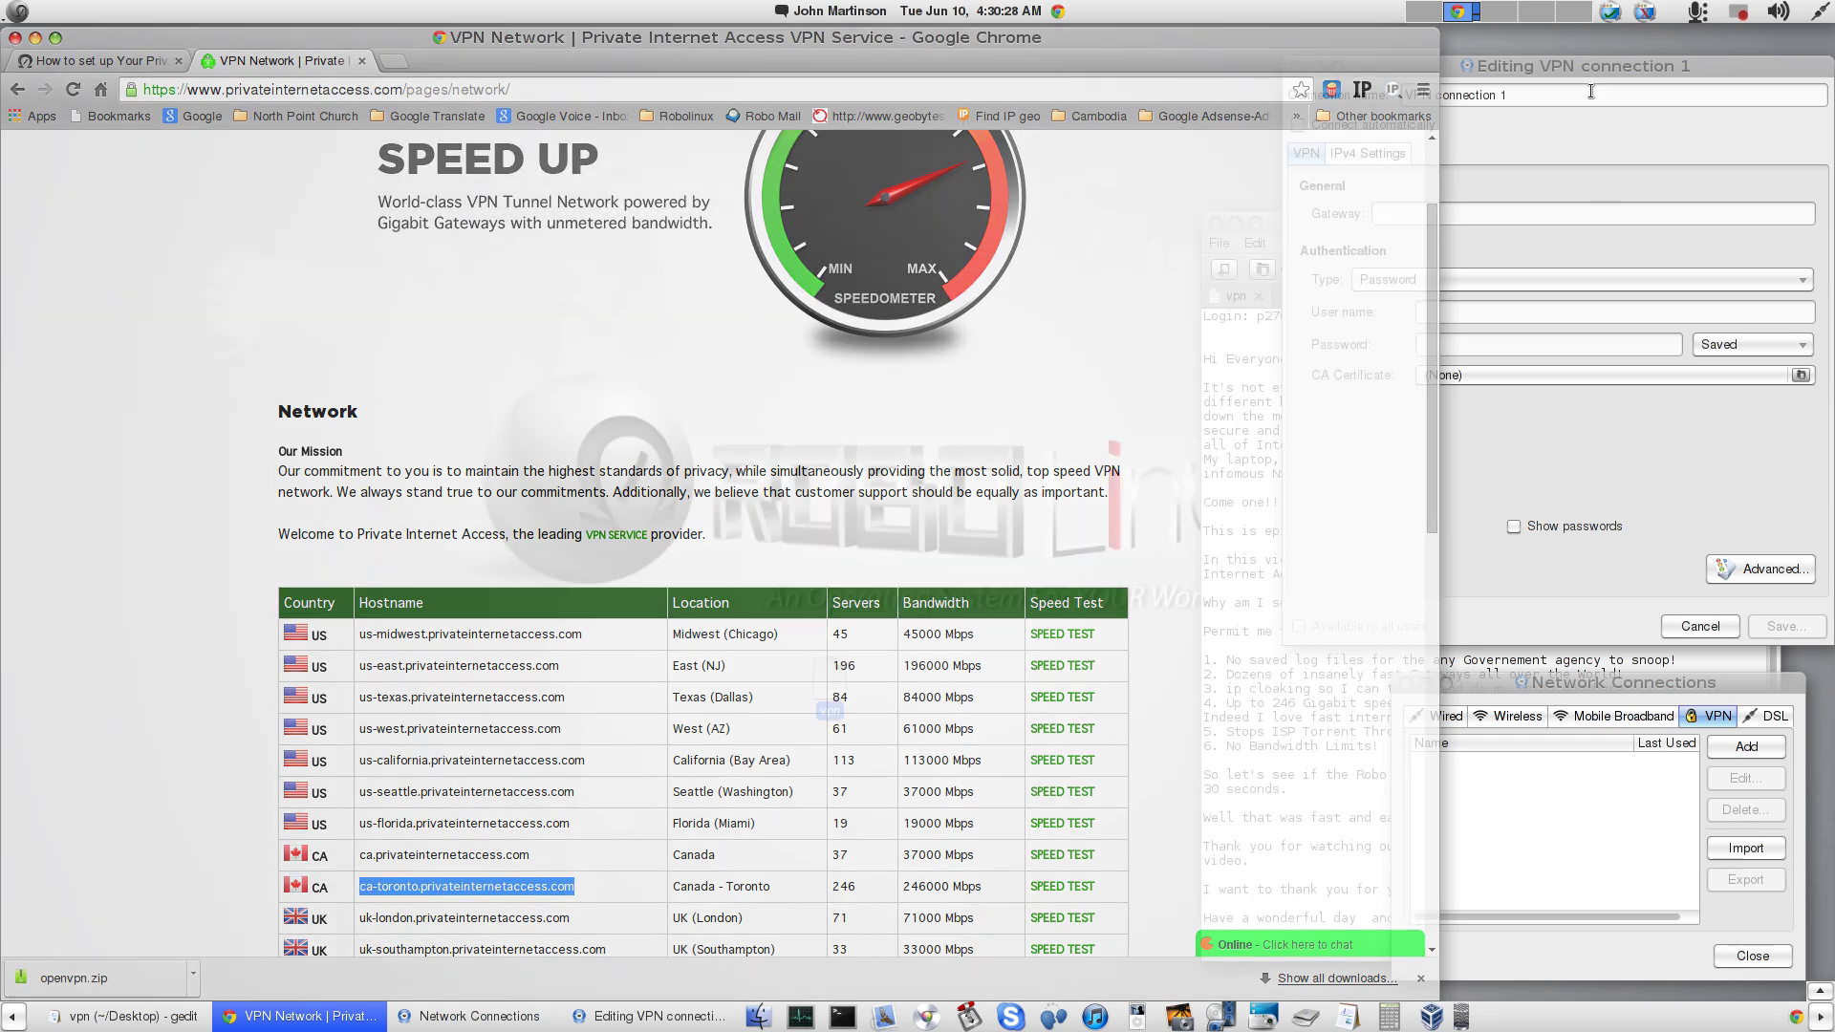
# Step: Paste the Toronto hostname into the Gateway field
pyautogui.click(1593, 72)
pyautogui.hotkey('ctrl', 'v')
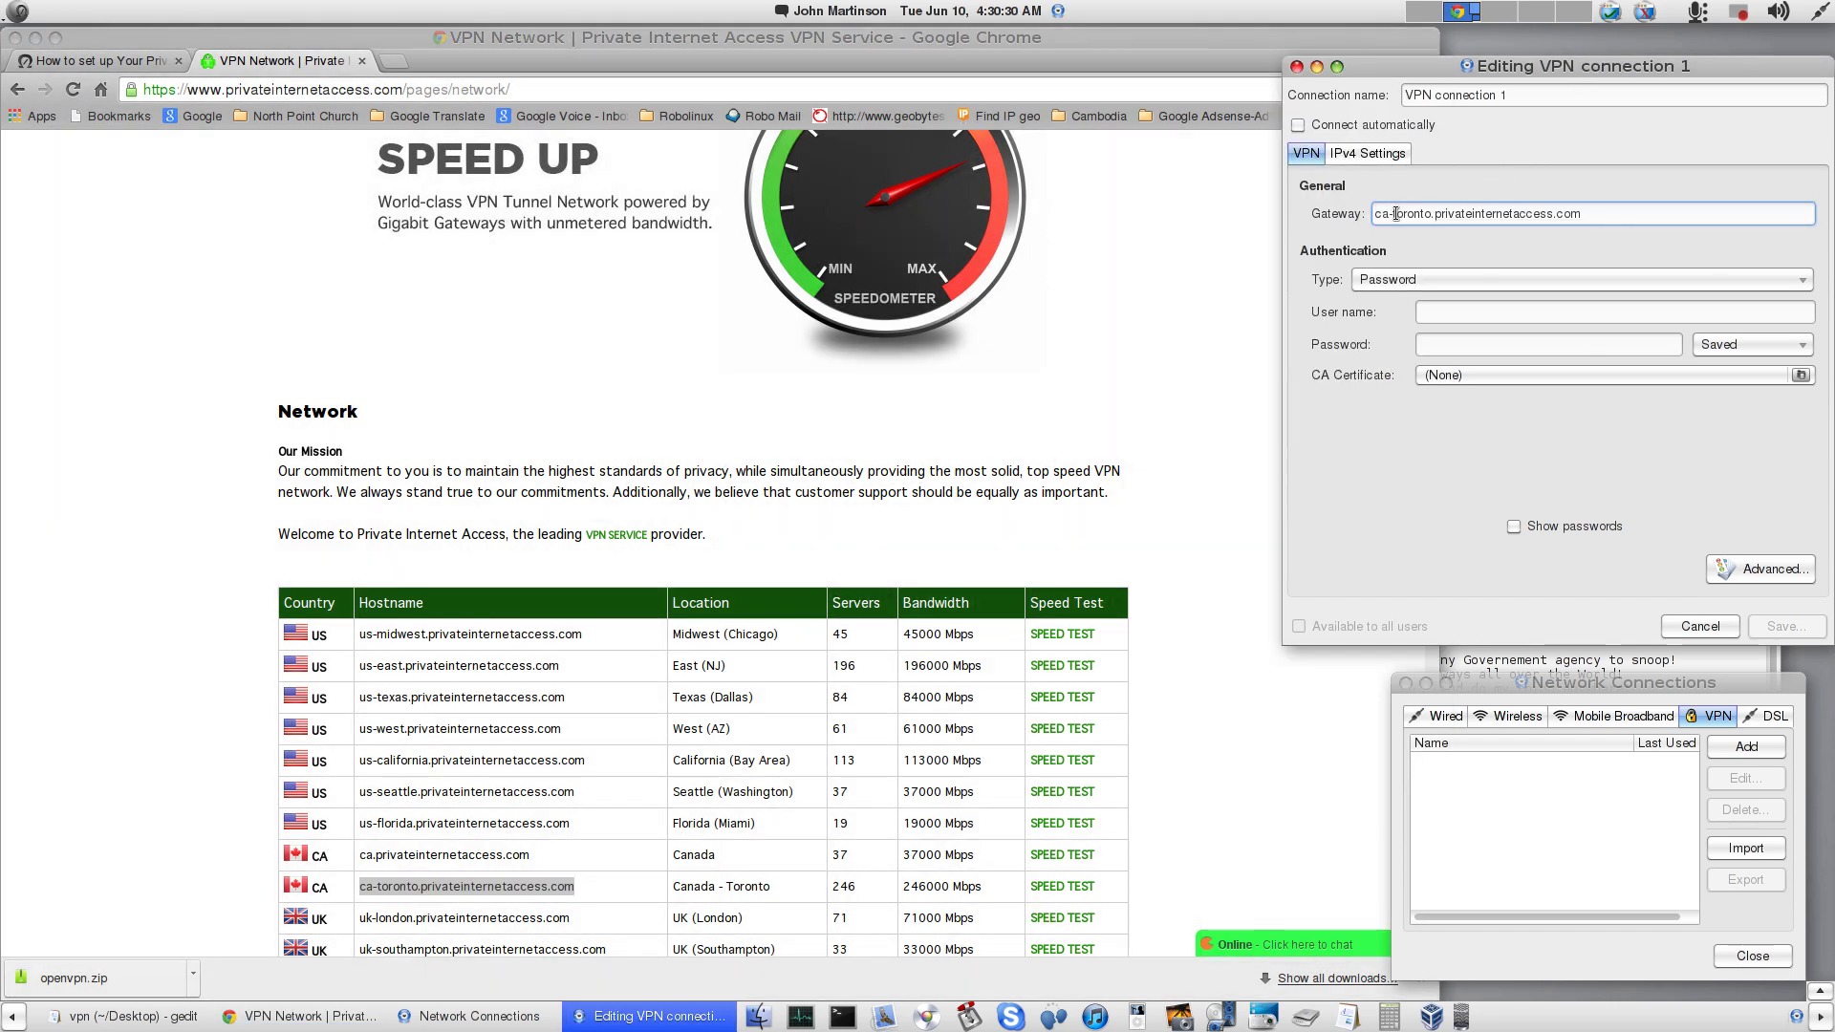
pyautogui.click(1431, 314)
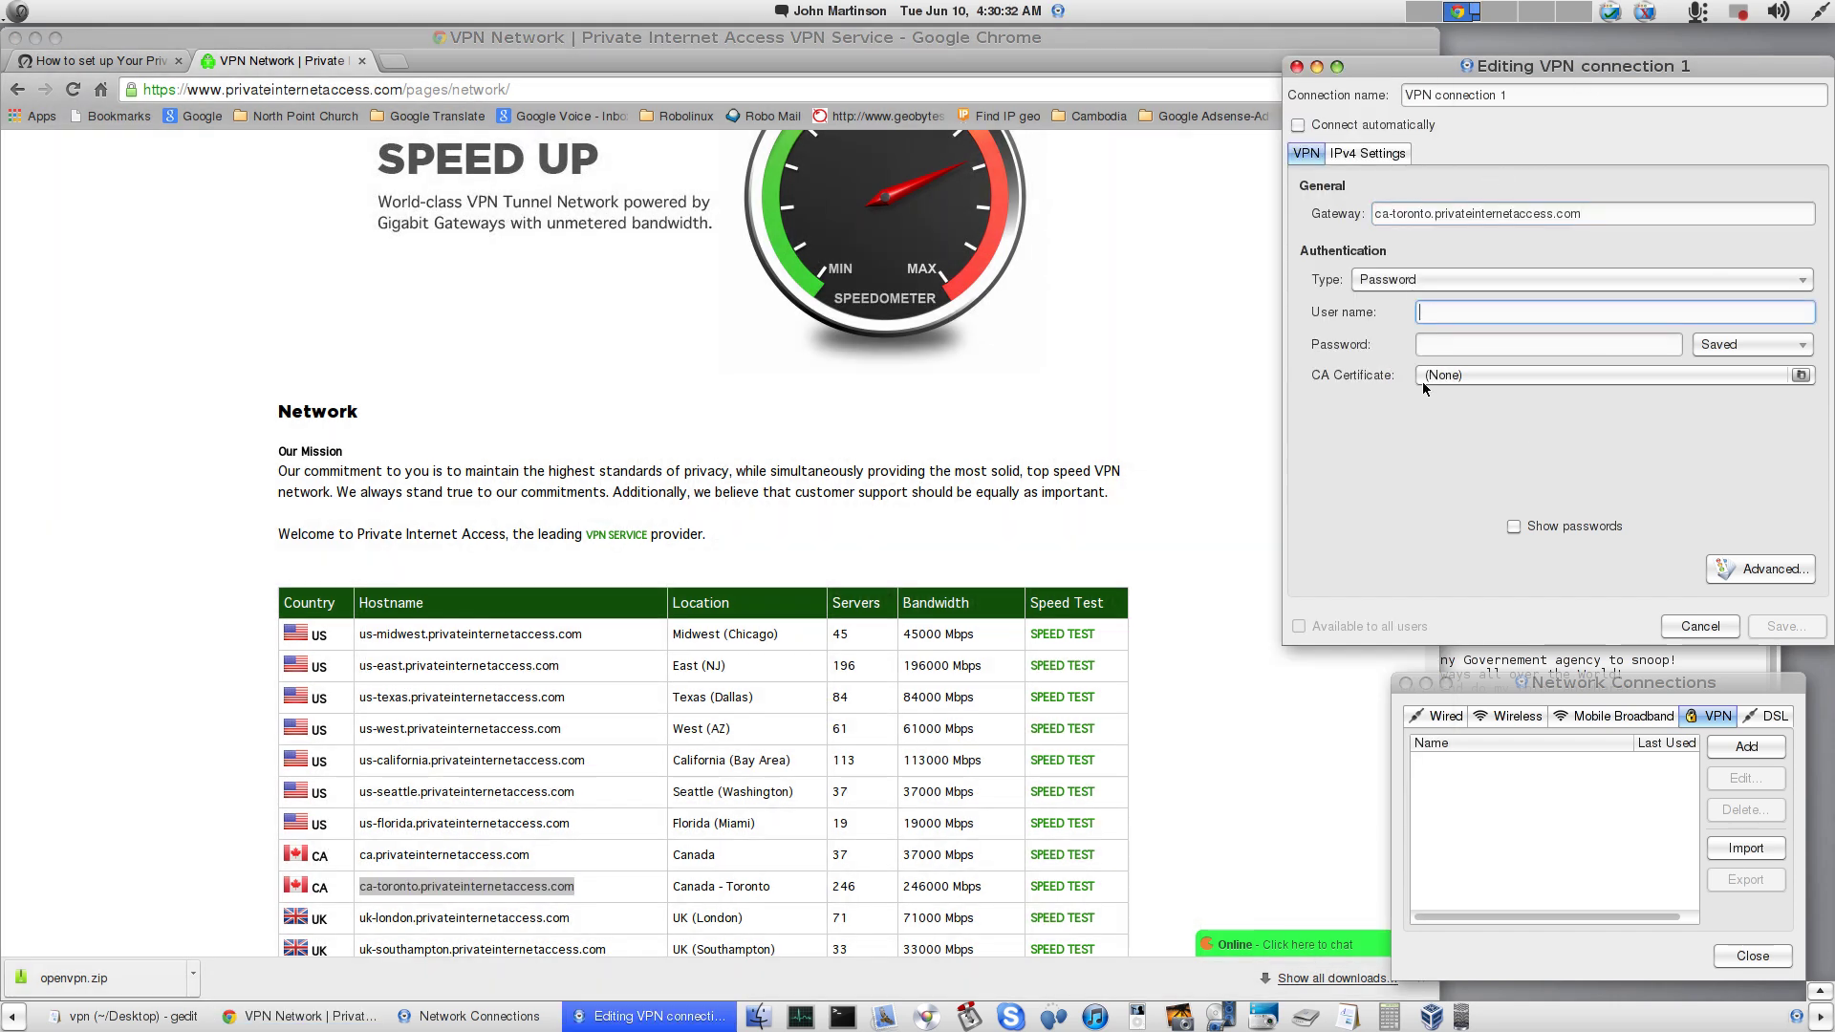
# Step: Copy the login from the notes into User name and enter the password
pyautogui.moveTo(1592, 66); pyautogui.dragTo(1539, 420)
pyautogui.hotkey('alt', 'Tab')
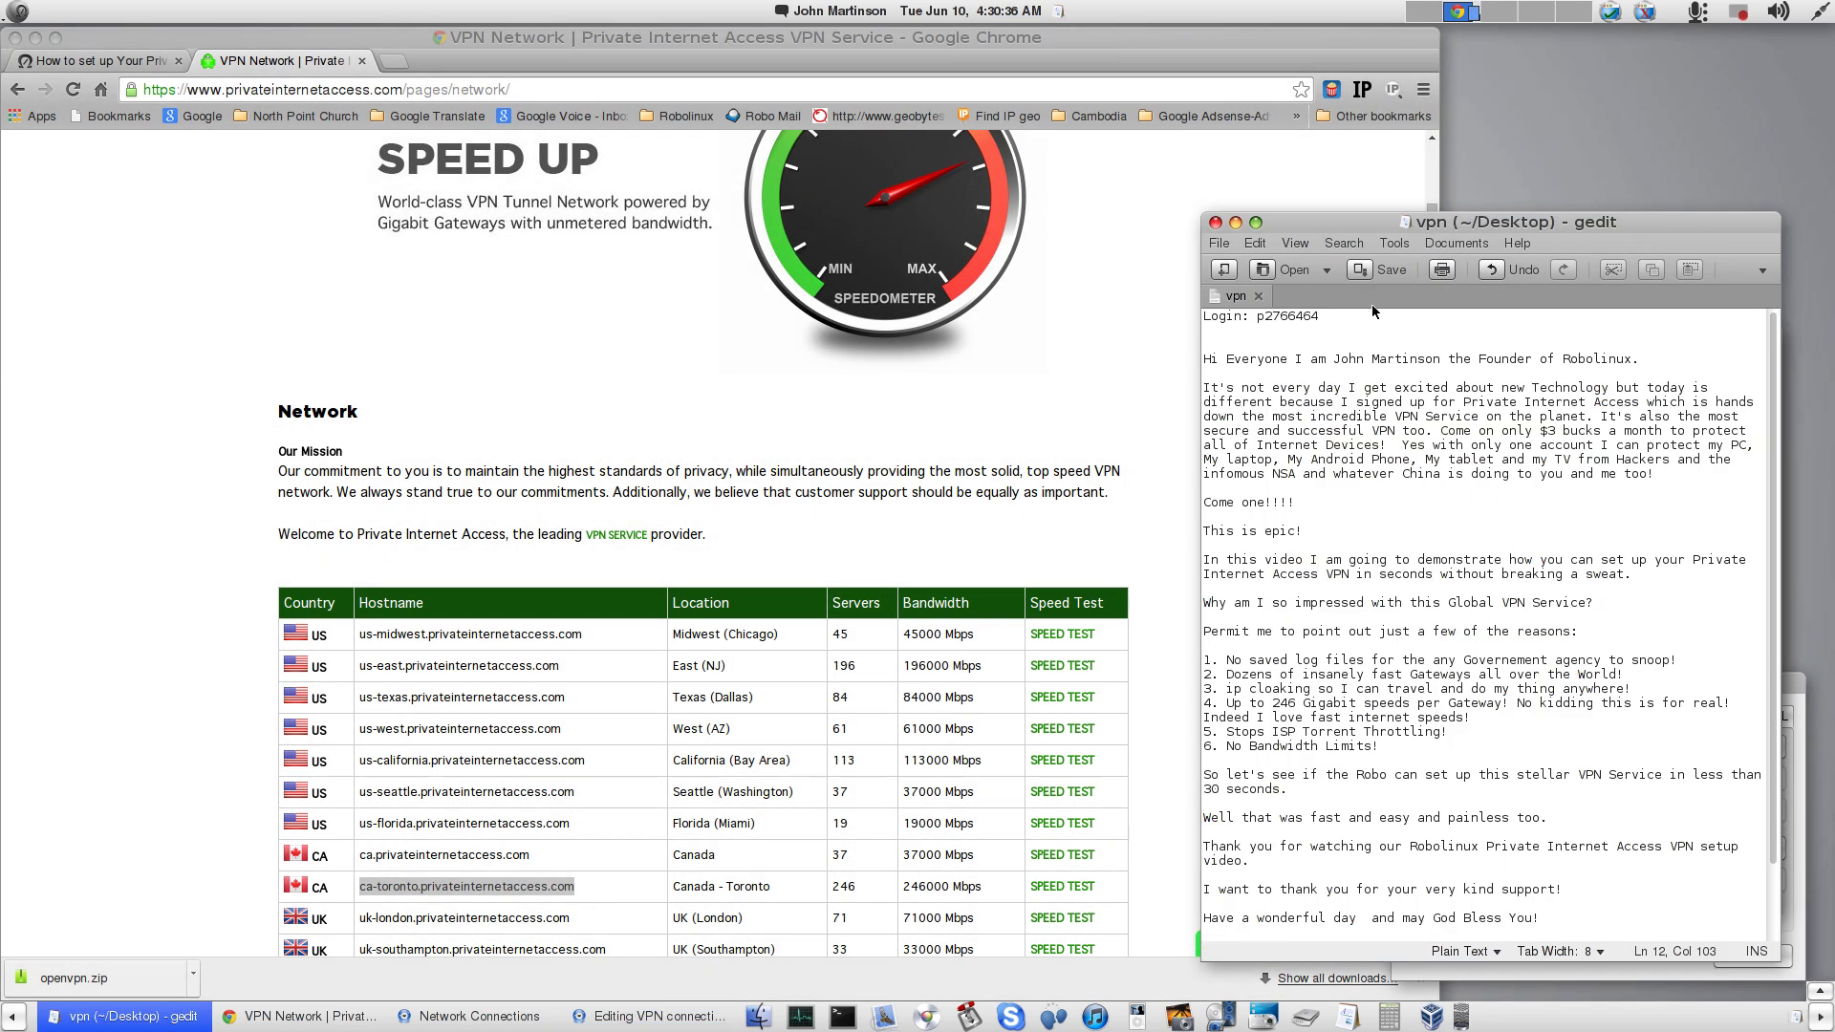
pyautogui.moveTo(1319, 317); pyautogui.dragTo(1259, 319)
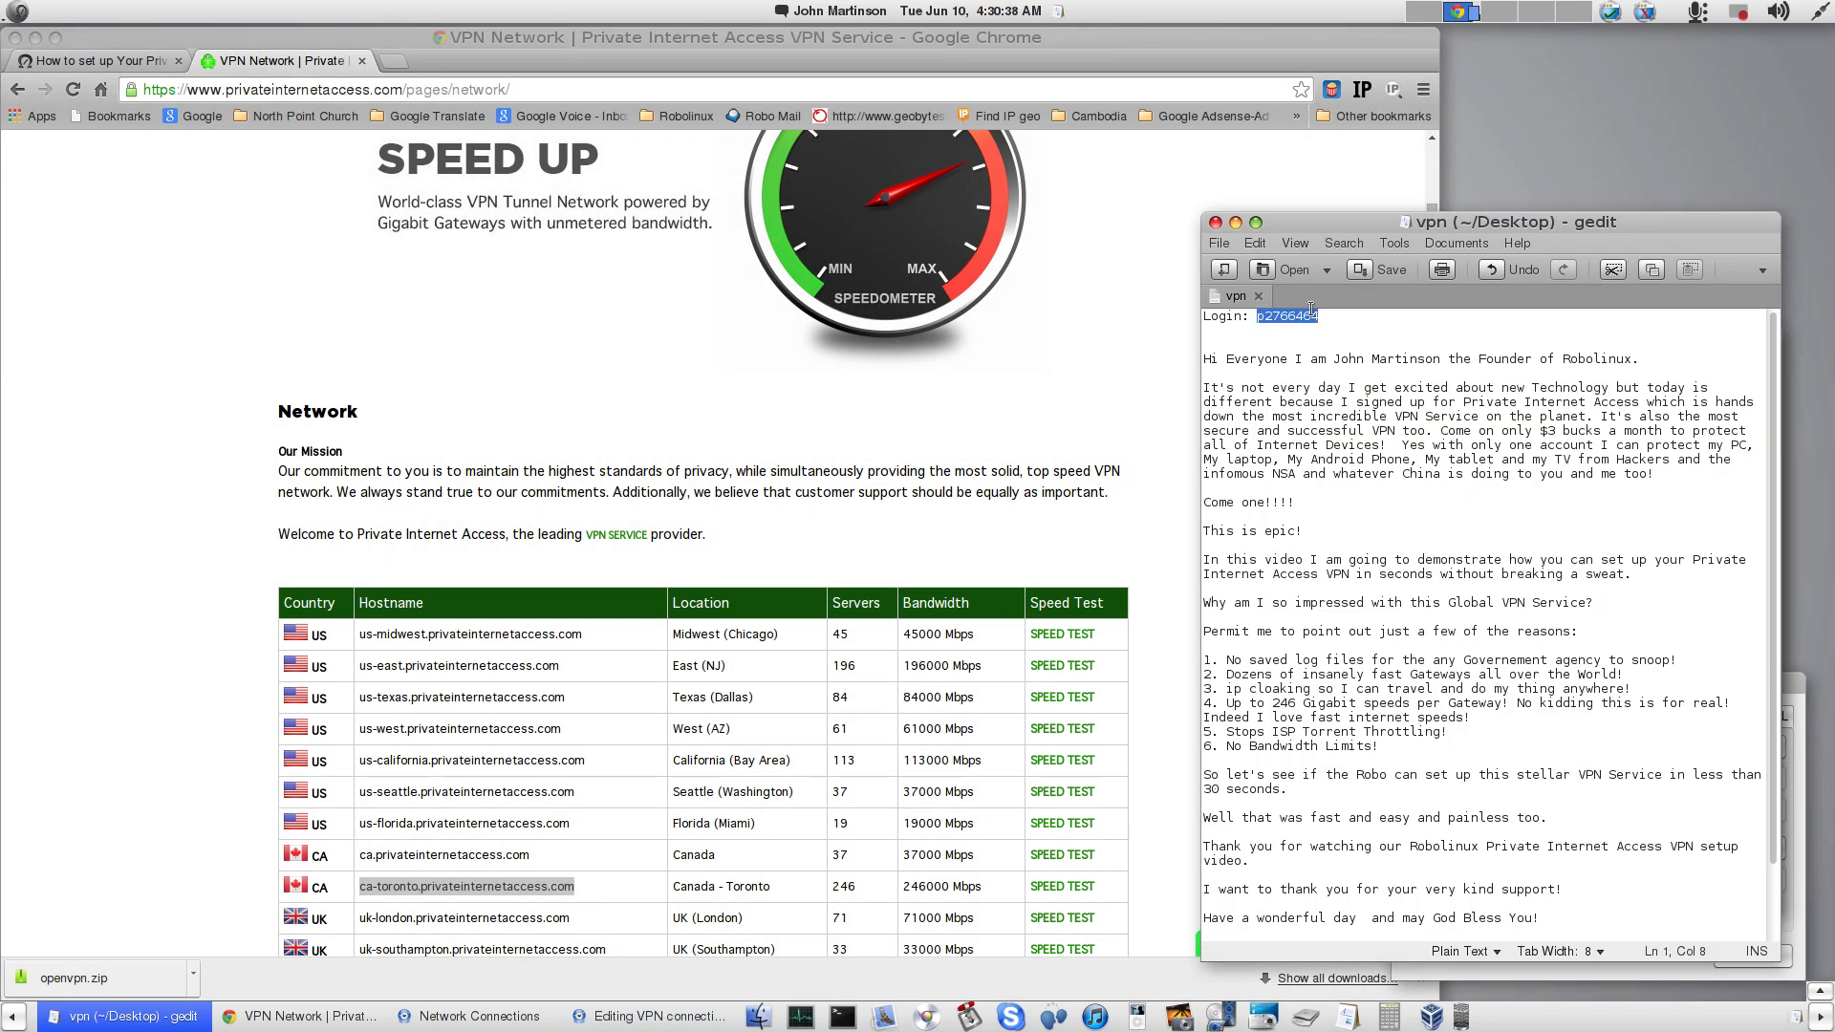
pyautogui.moveTo(1414, 223); pyautogui.dragTo(1285, 263)
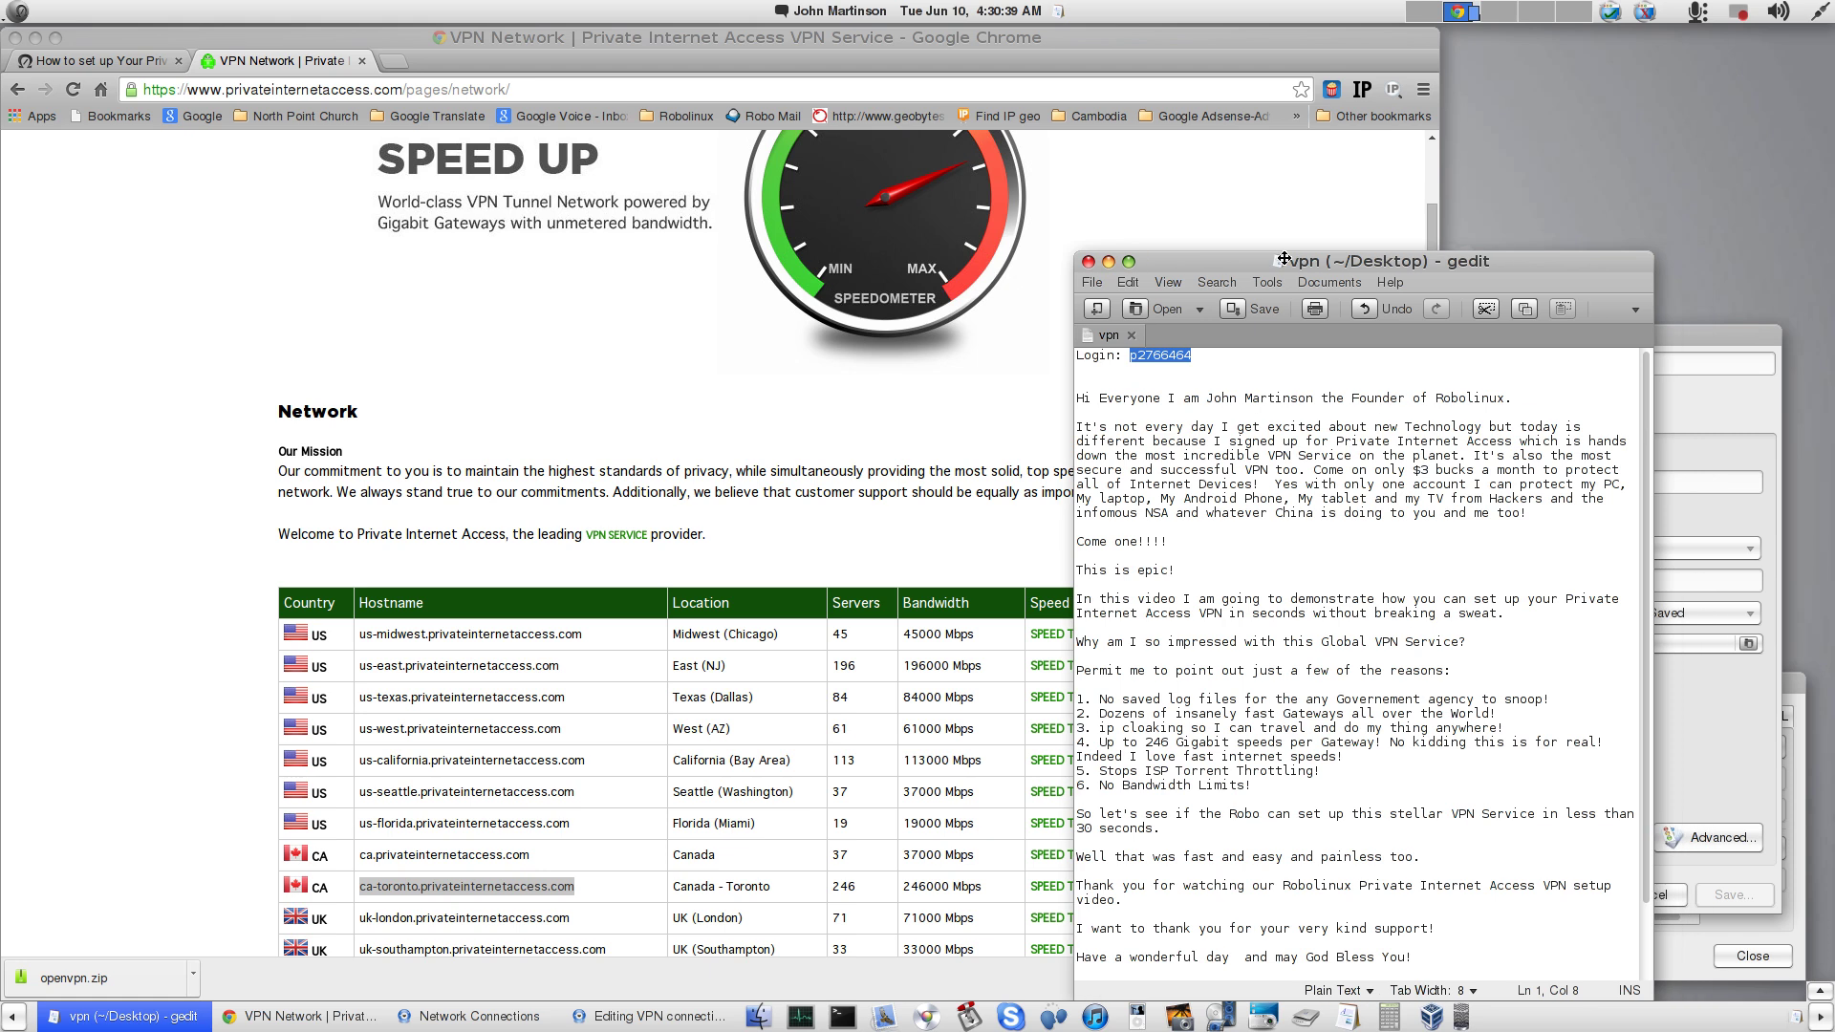
pyautogui.click(1700, 337)
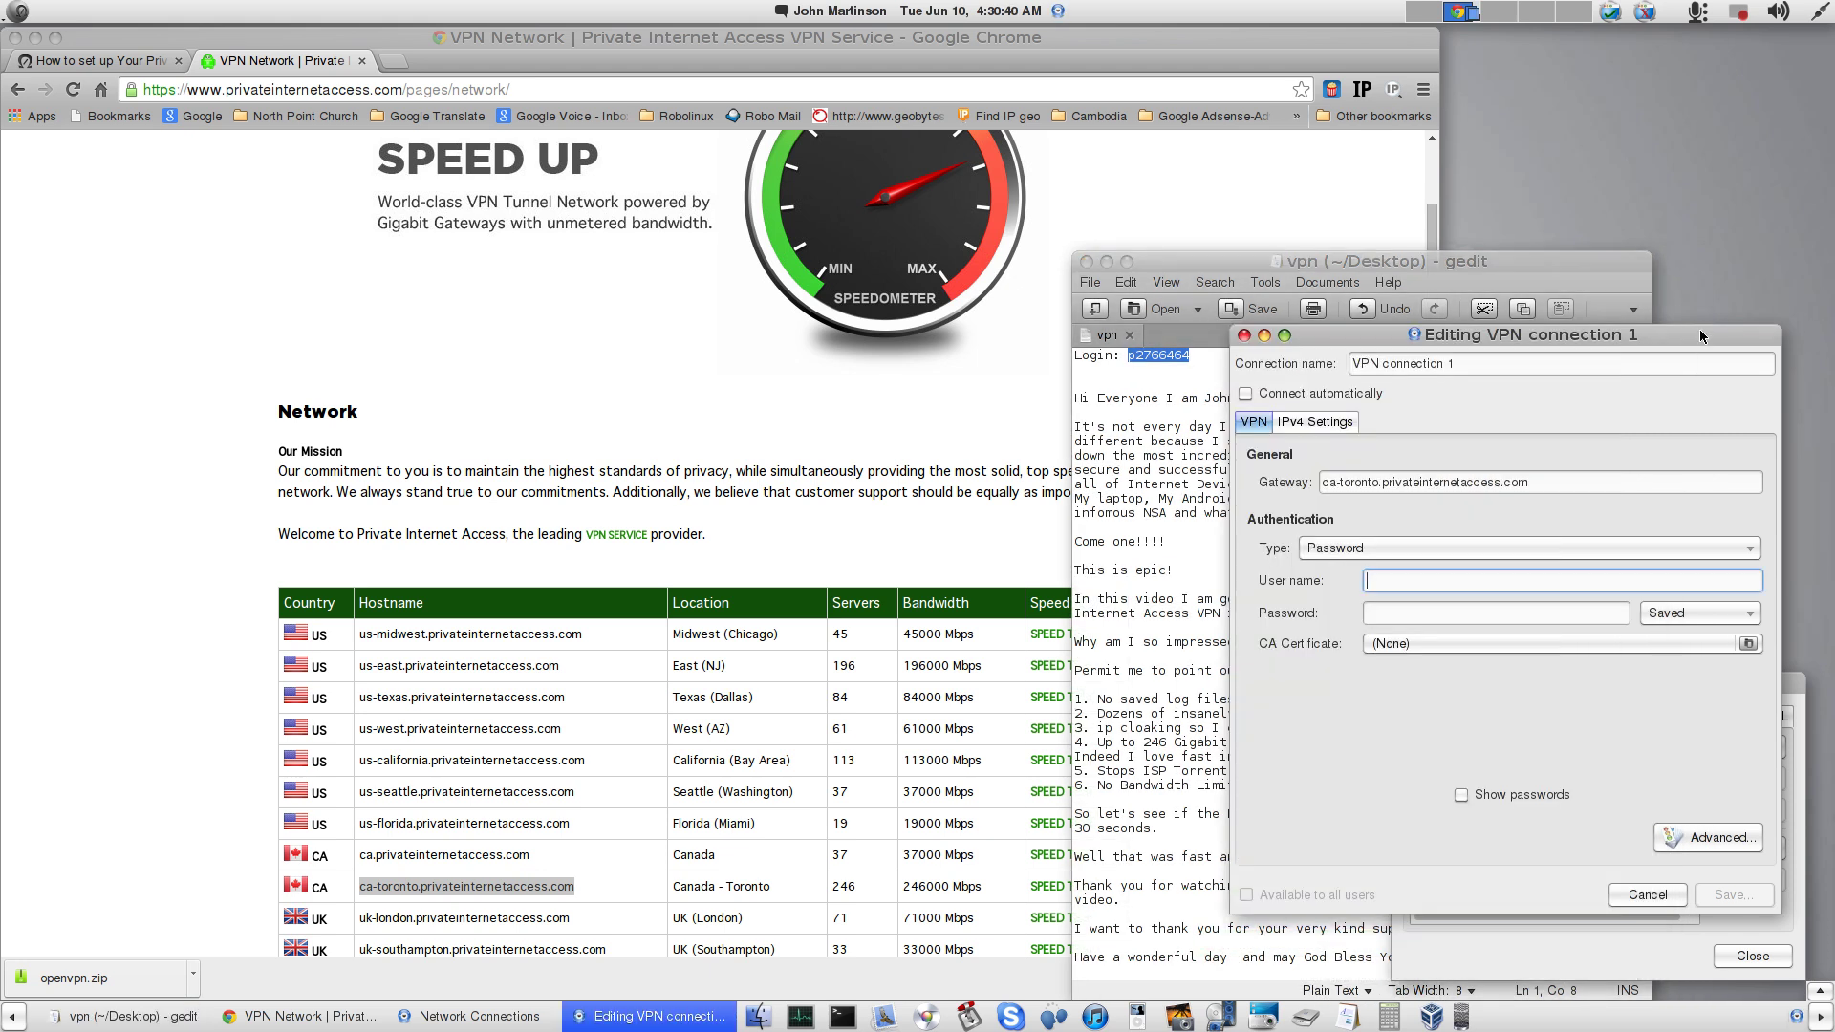
pyautogui.middleClick(1396, 581)
pyautogui.click(1386, 612)
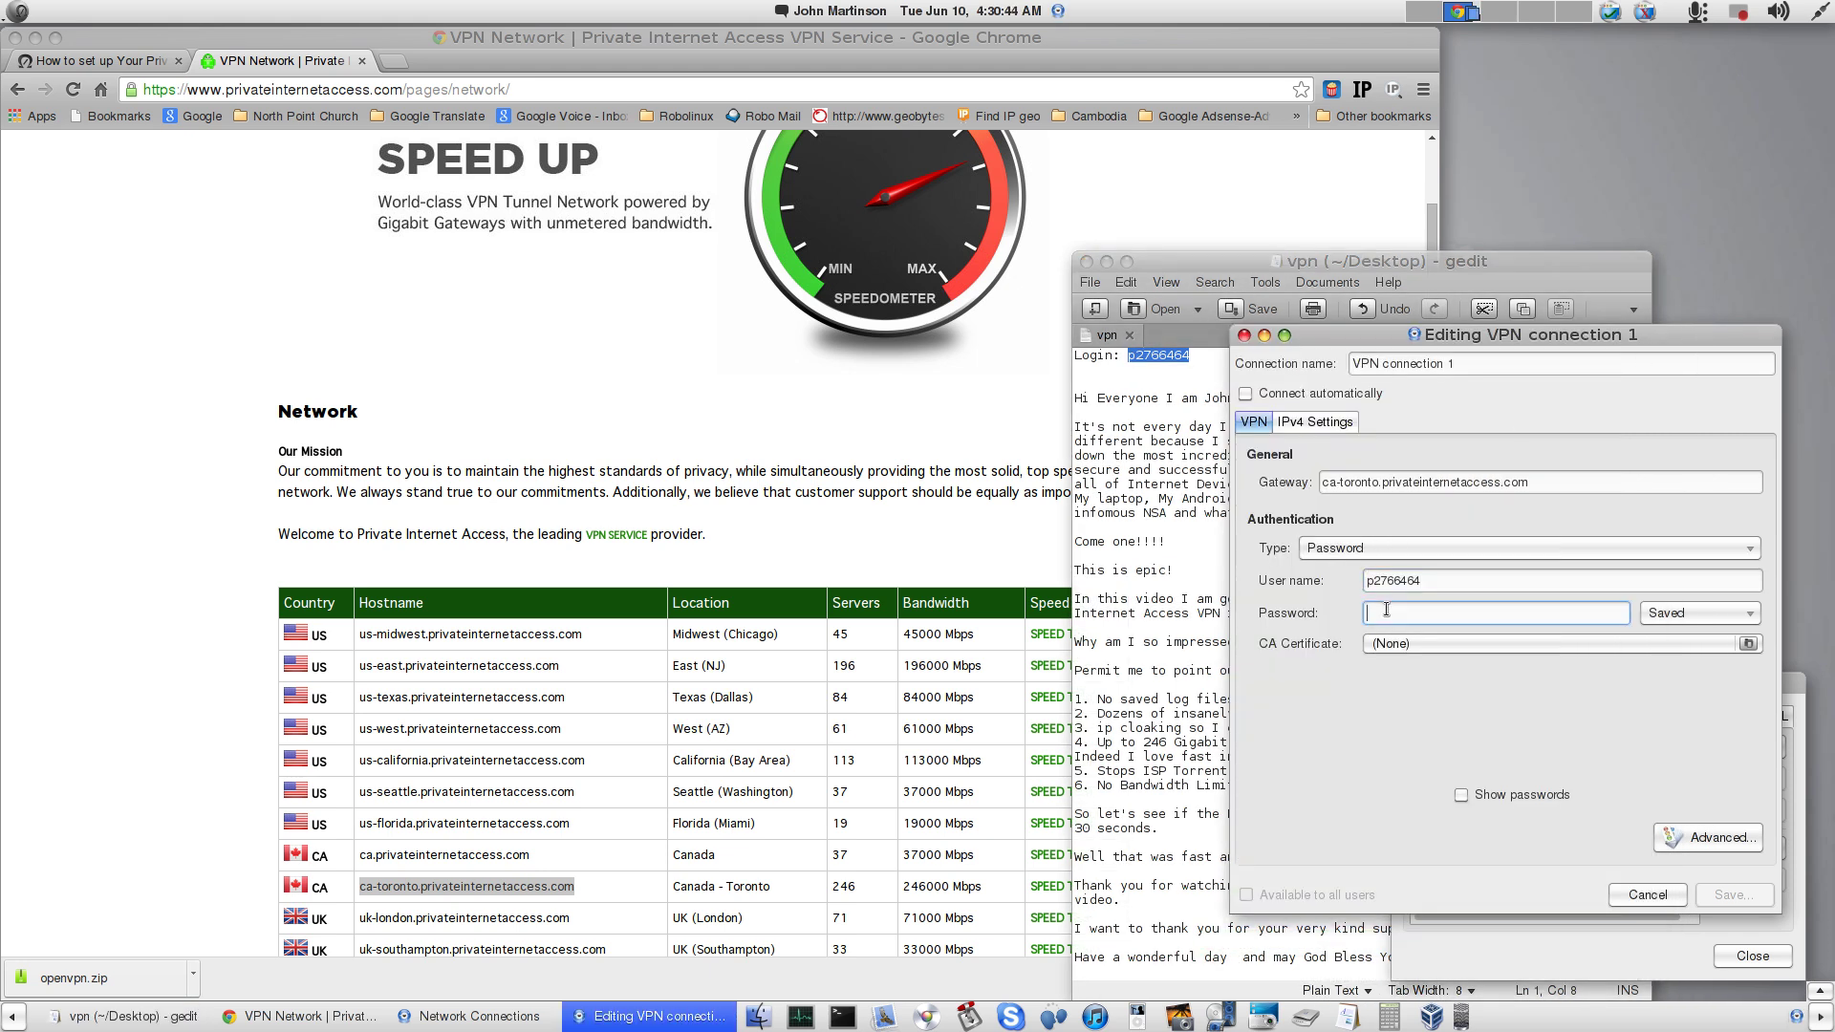
pyautogui.write('ab')
# Step: Set ca.crt from the openvpn folder as the CA certificate
pyautogui.click(1440, 643)
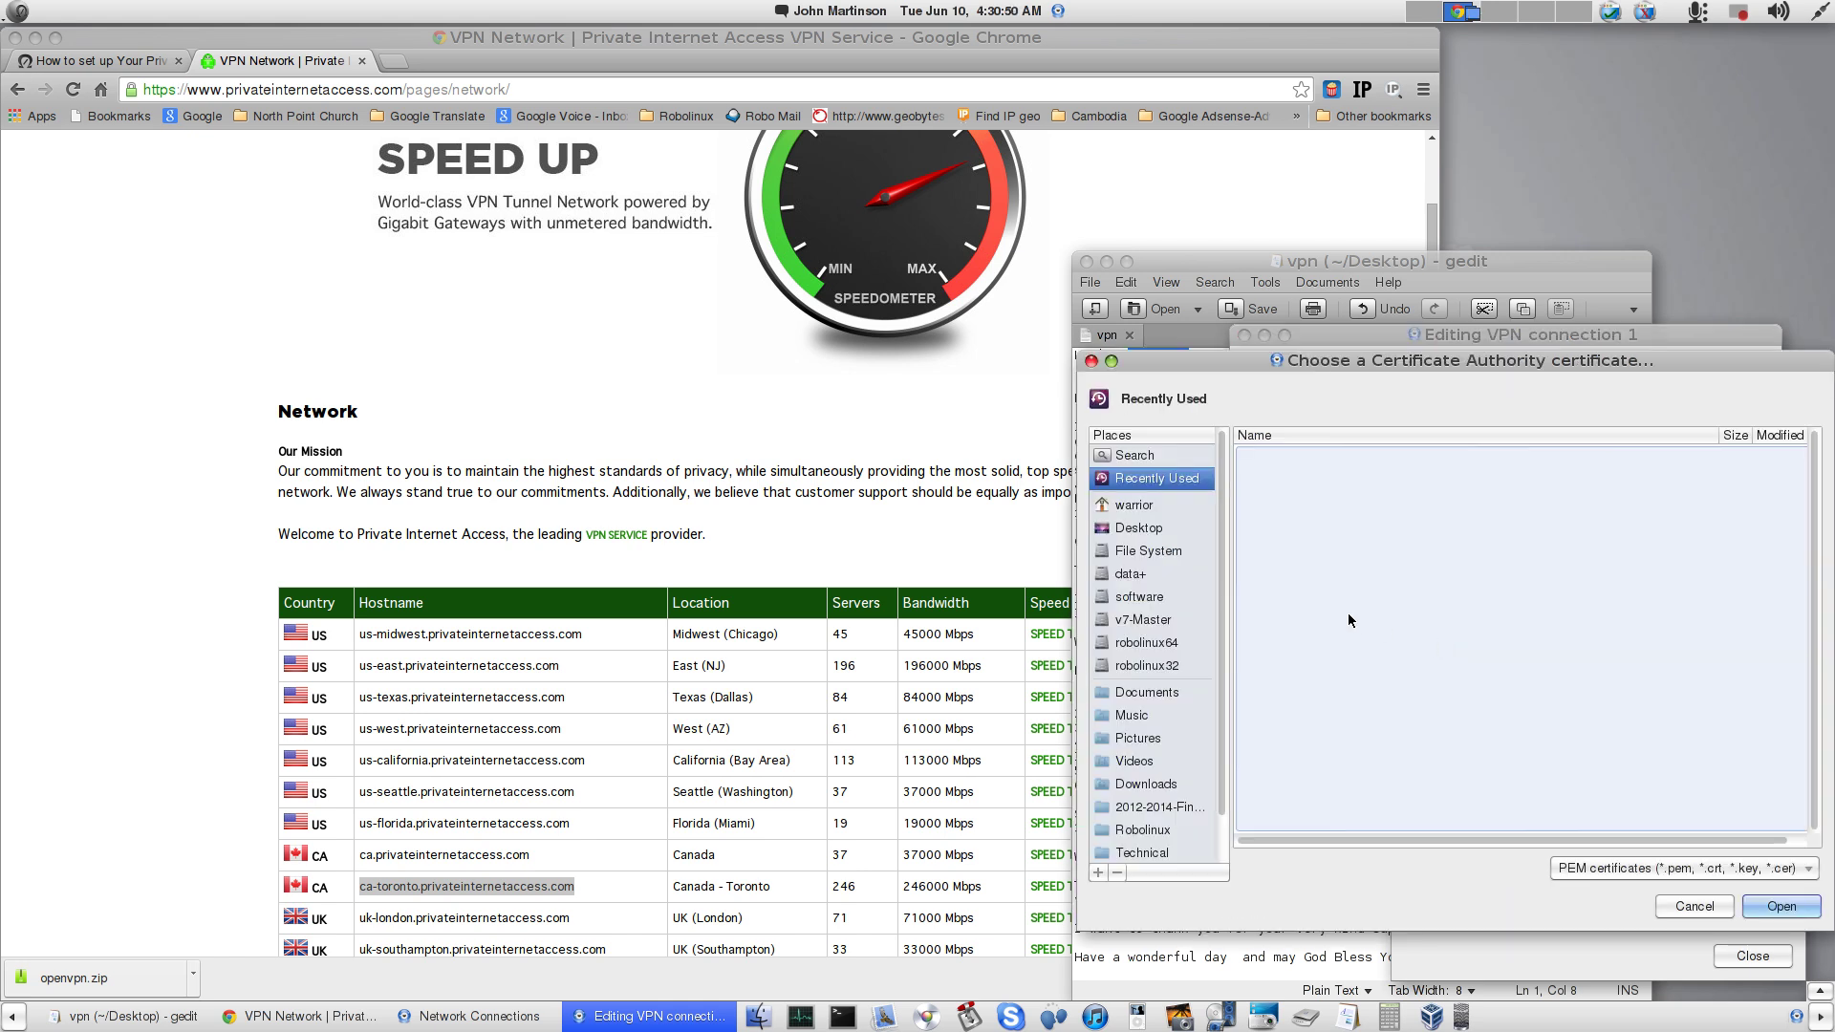
pyautogui.click(1162, 508)
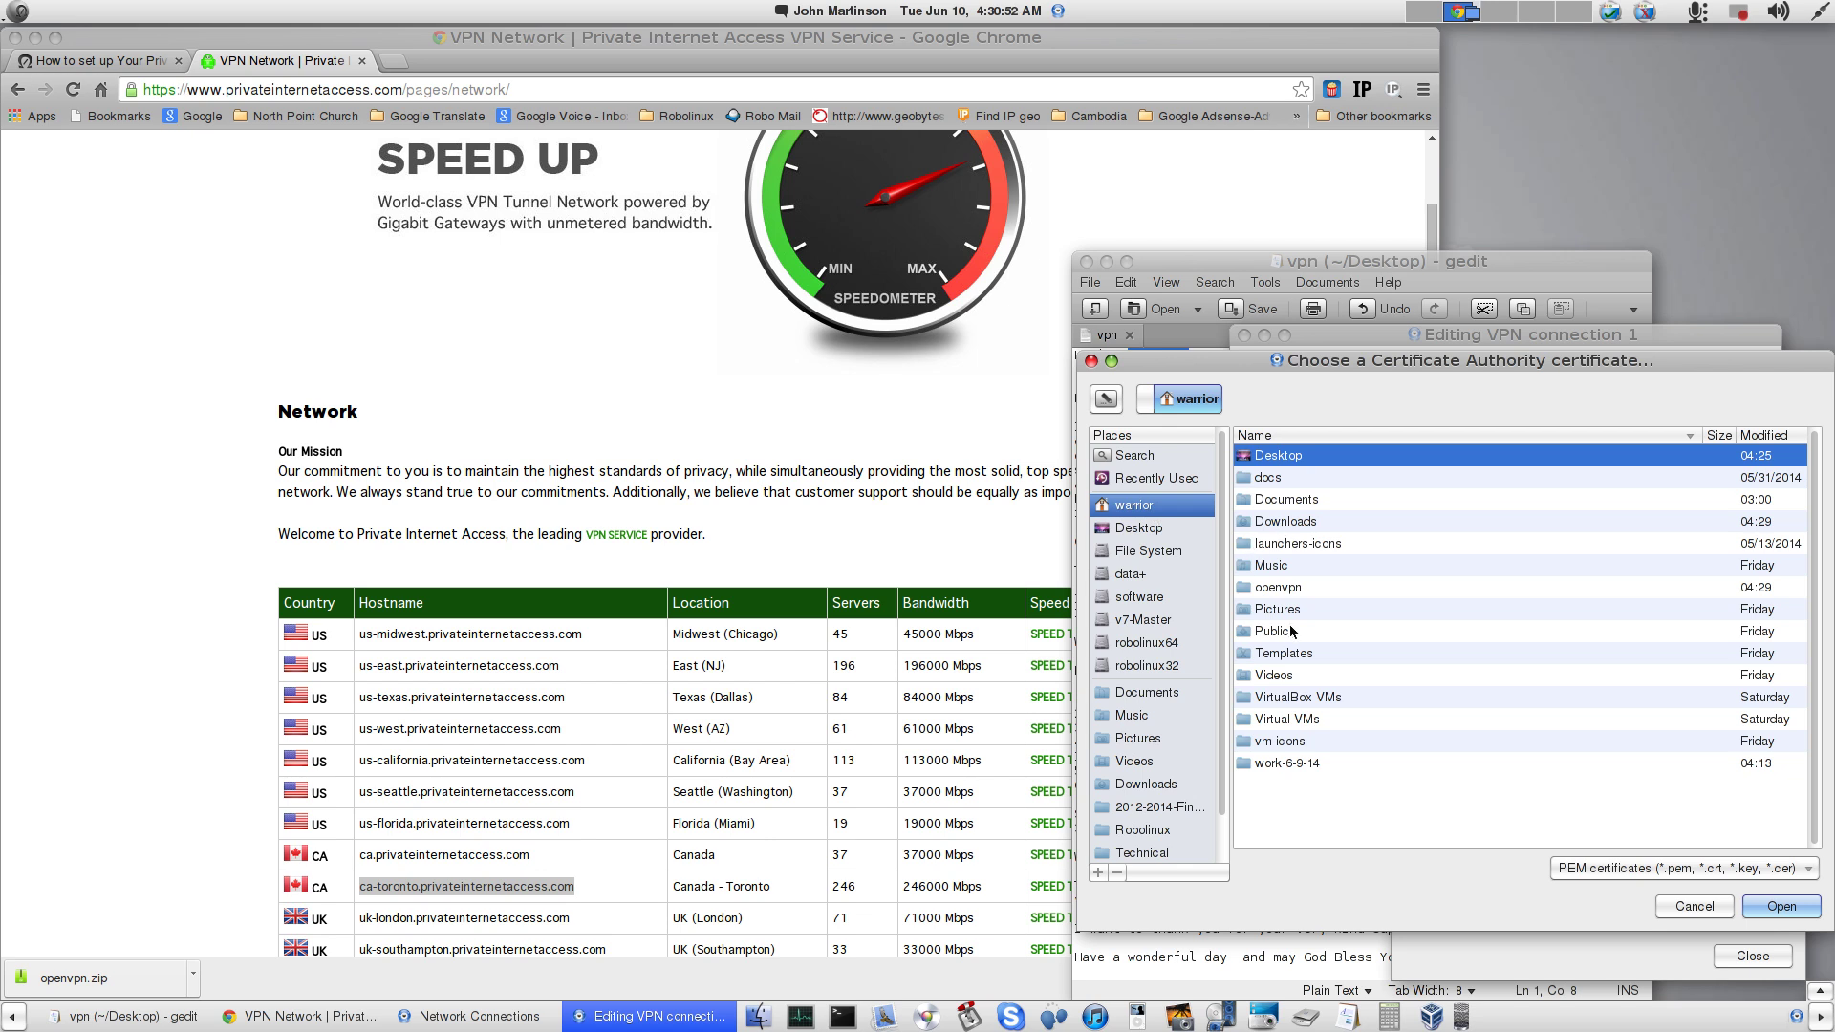
pyautogui.doubleClick(1290, 589)
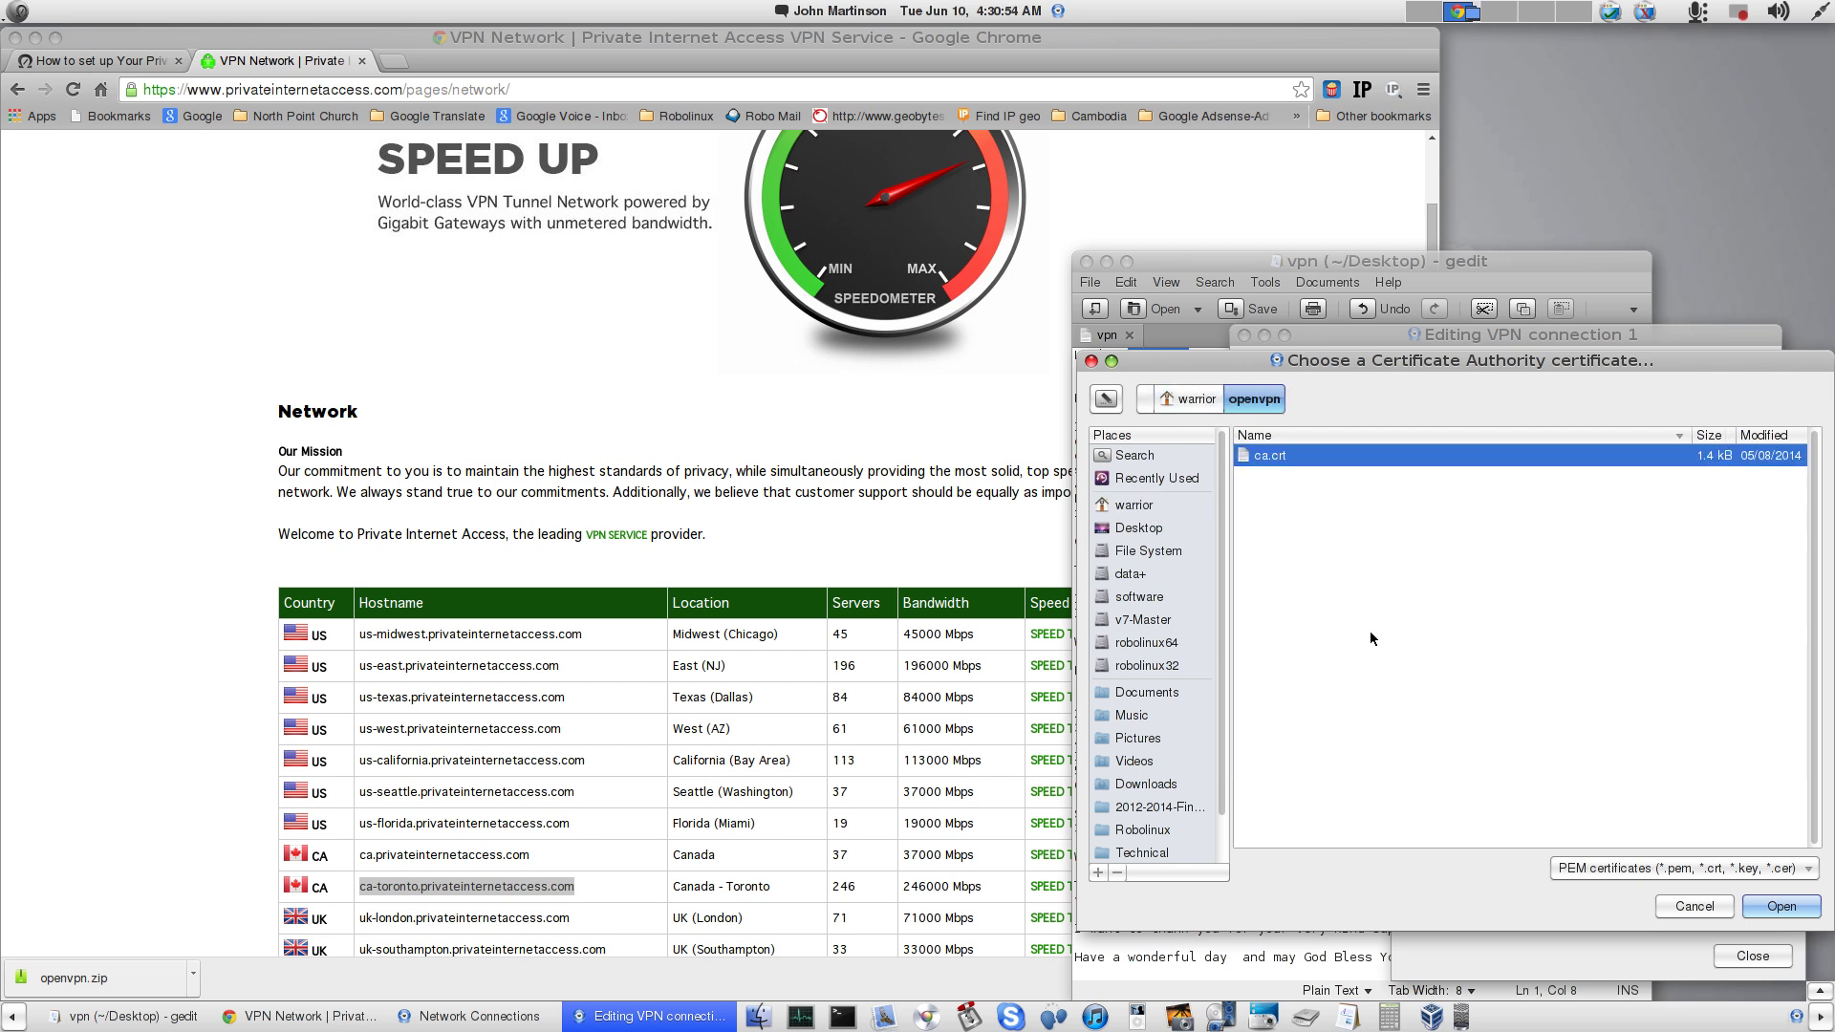
pyautogui.click(1780, 908)
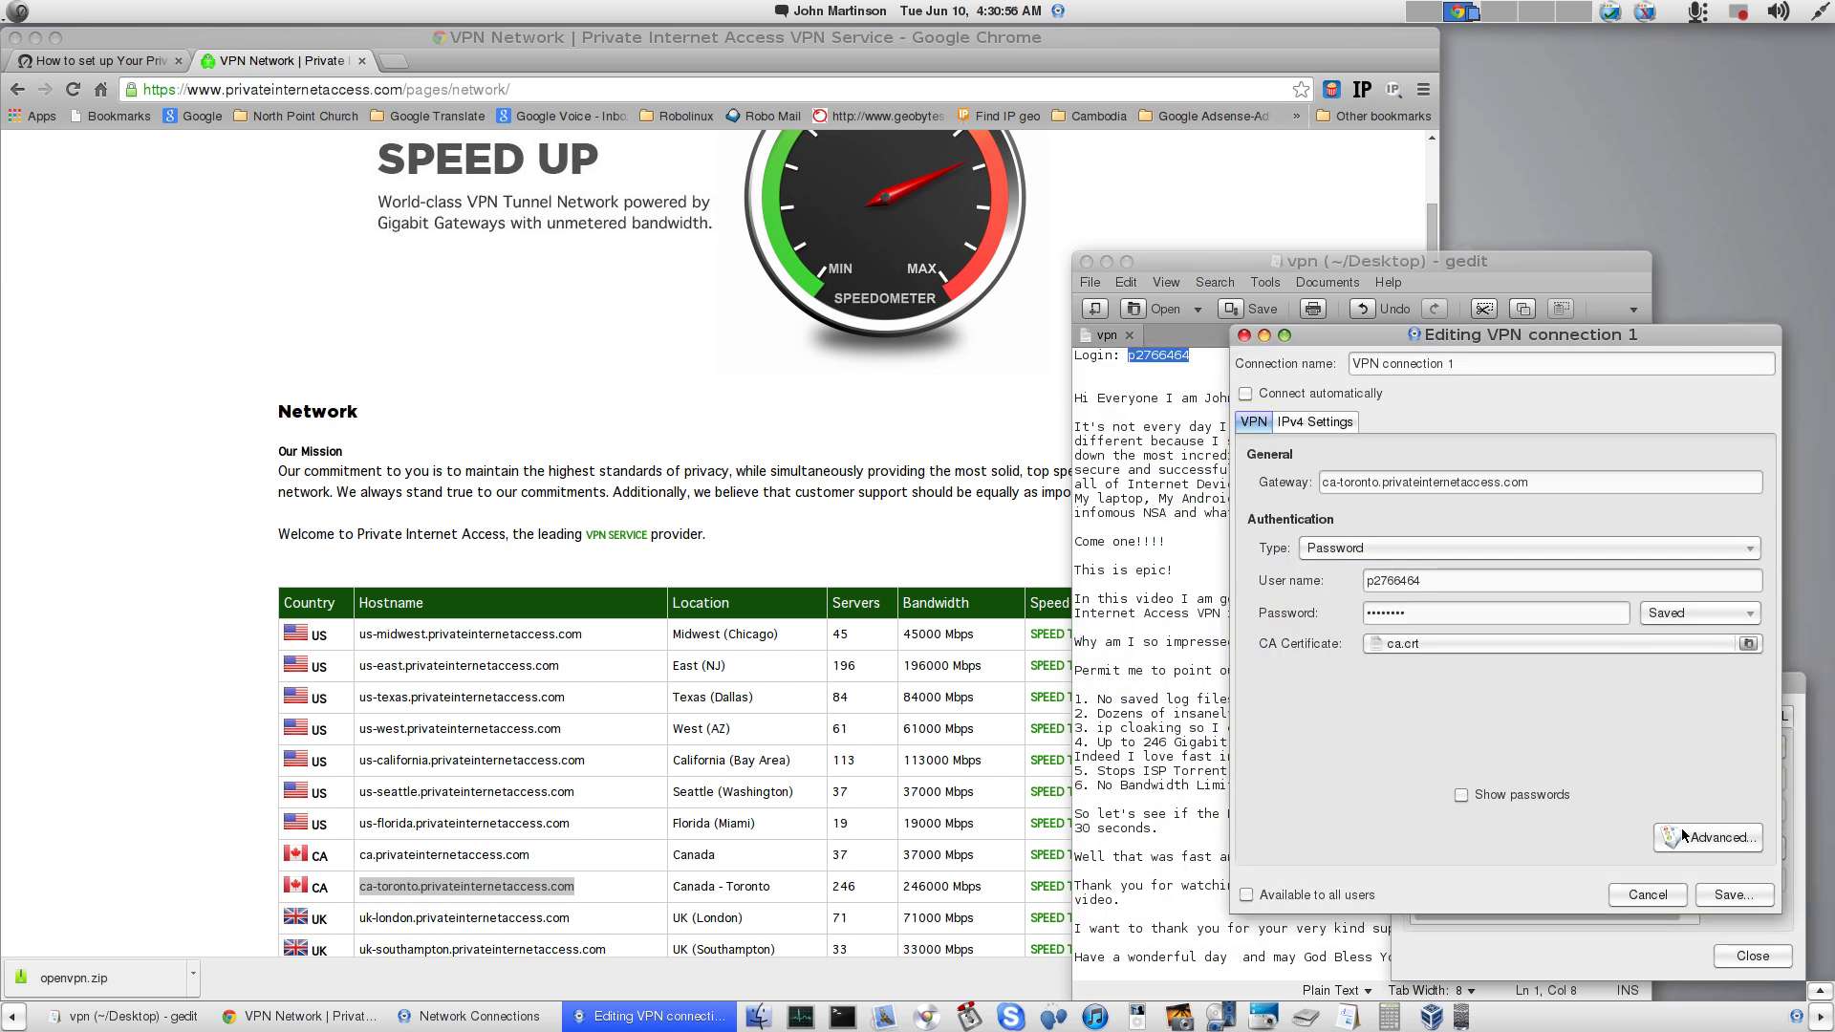
# Step: Enable LZO data compression, save VPN connection 1, and close Network Connections
pyautogui.click(1693, 840)
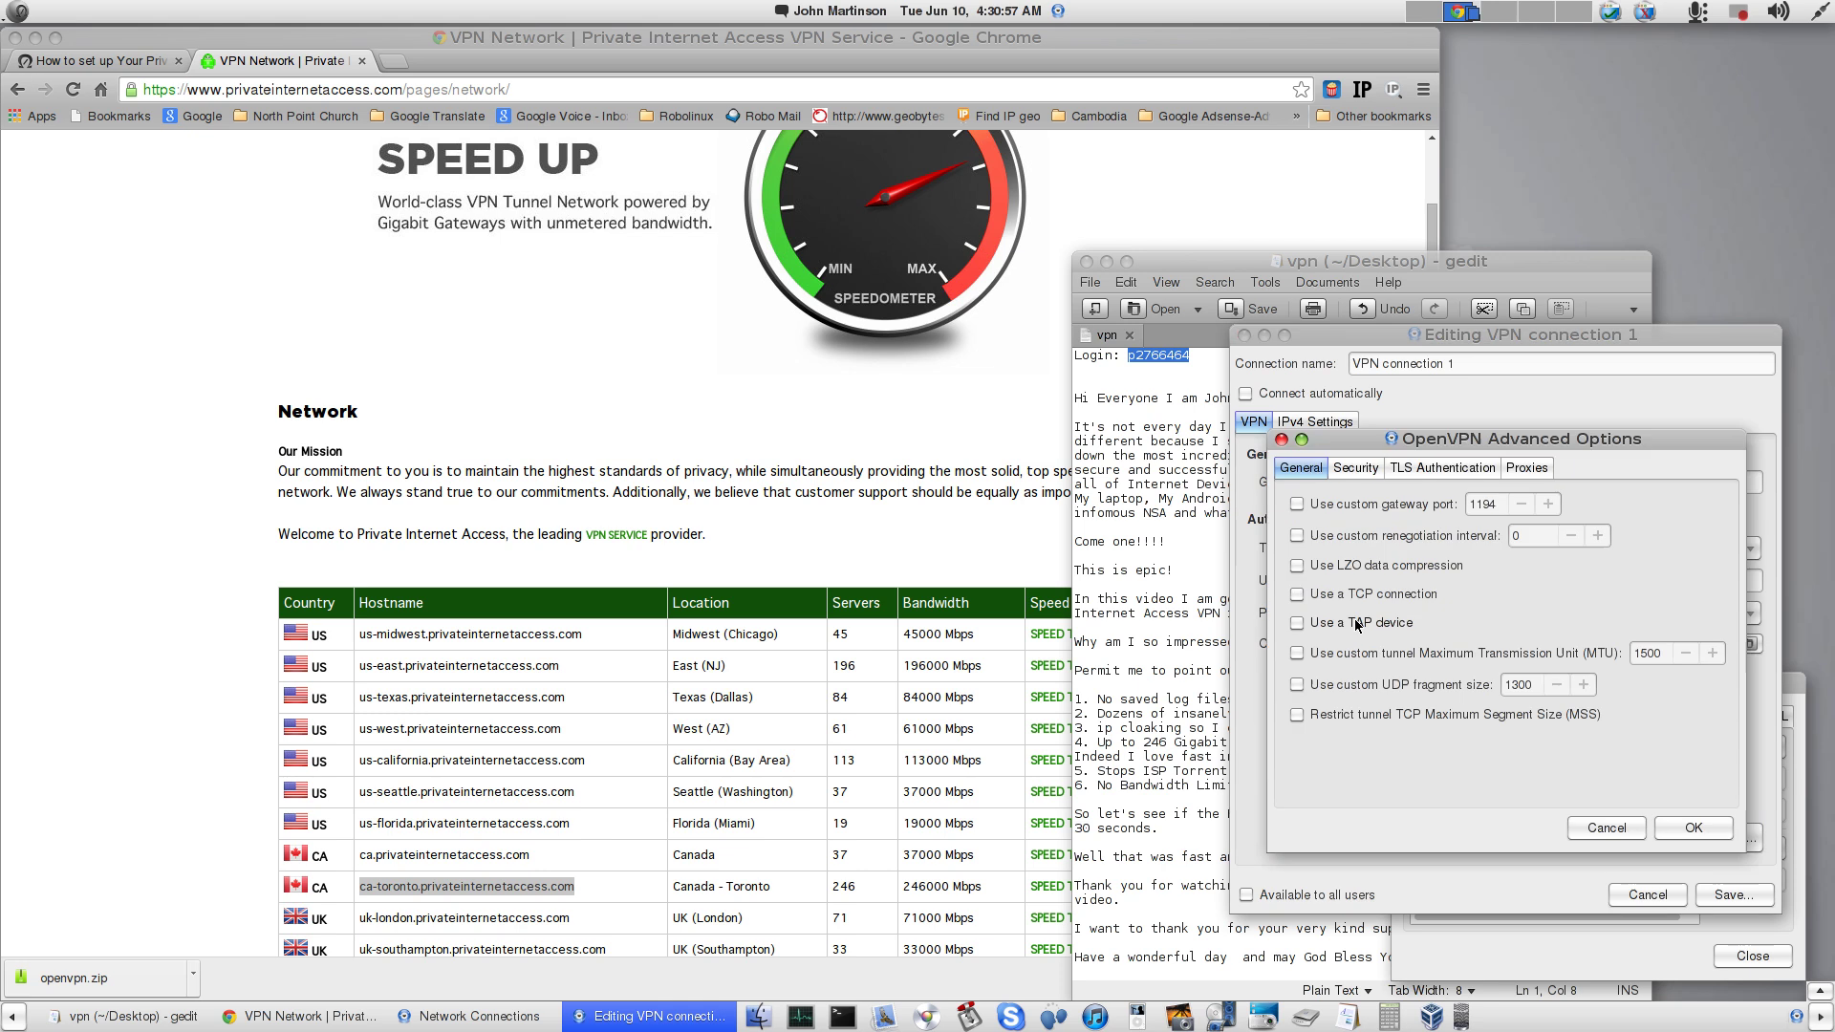
pyautogui.click(1298, 567)
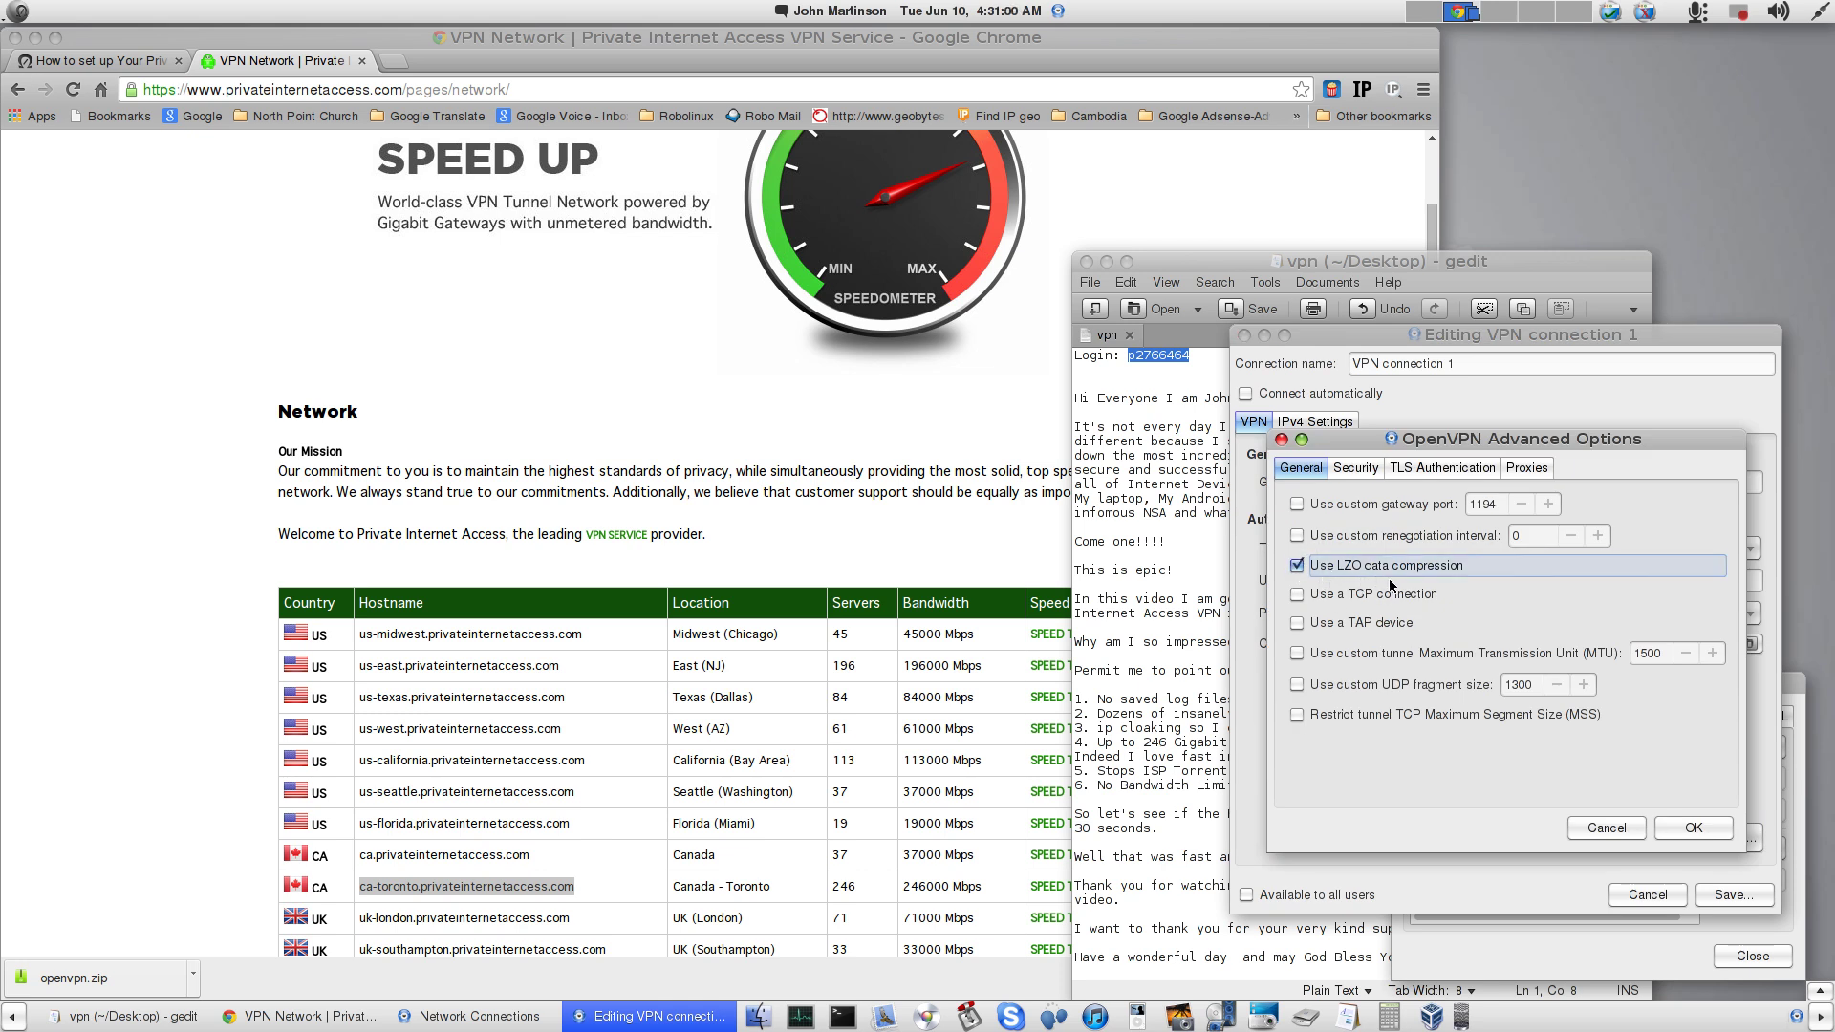
pyautogui.click(1688, 829)
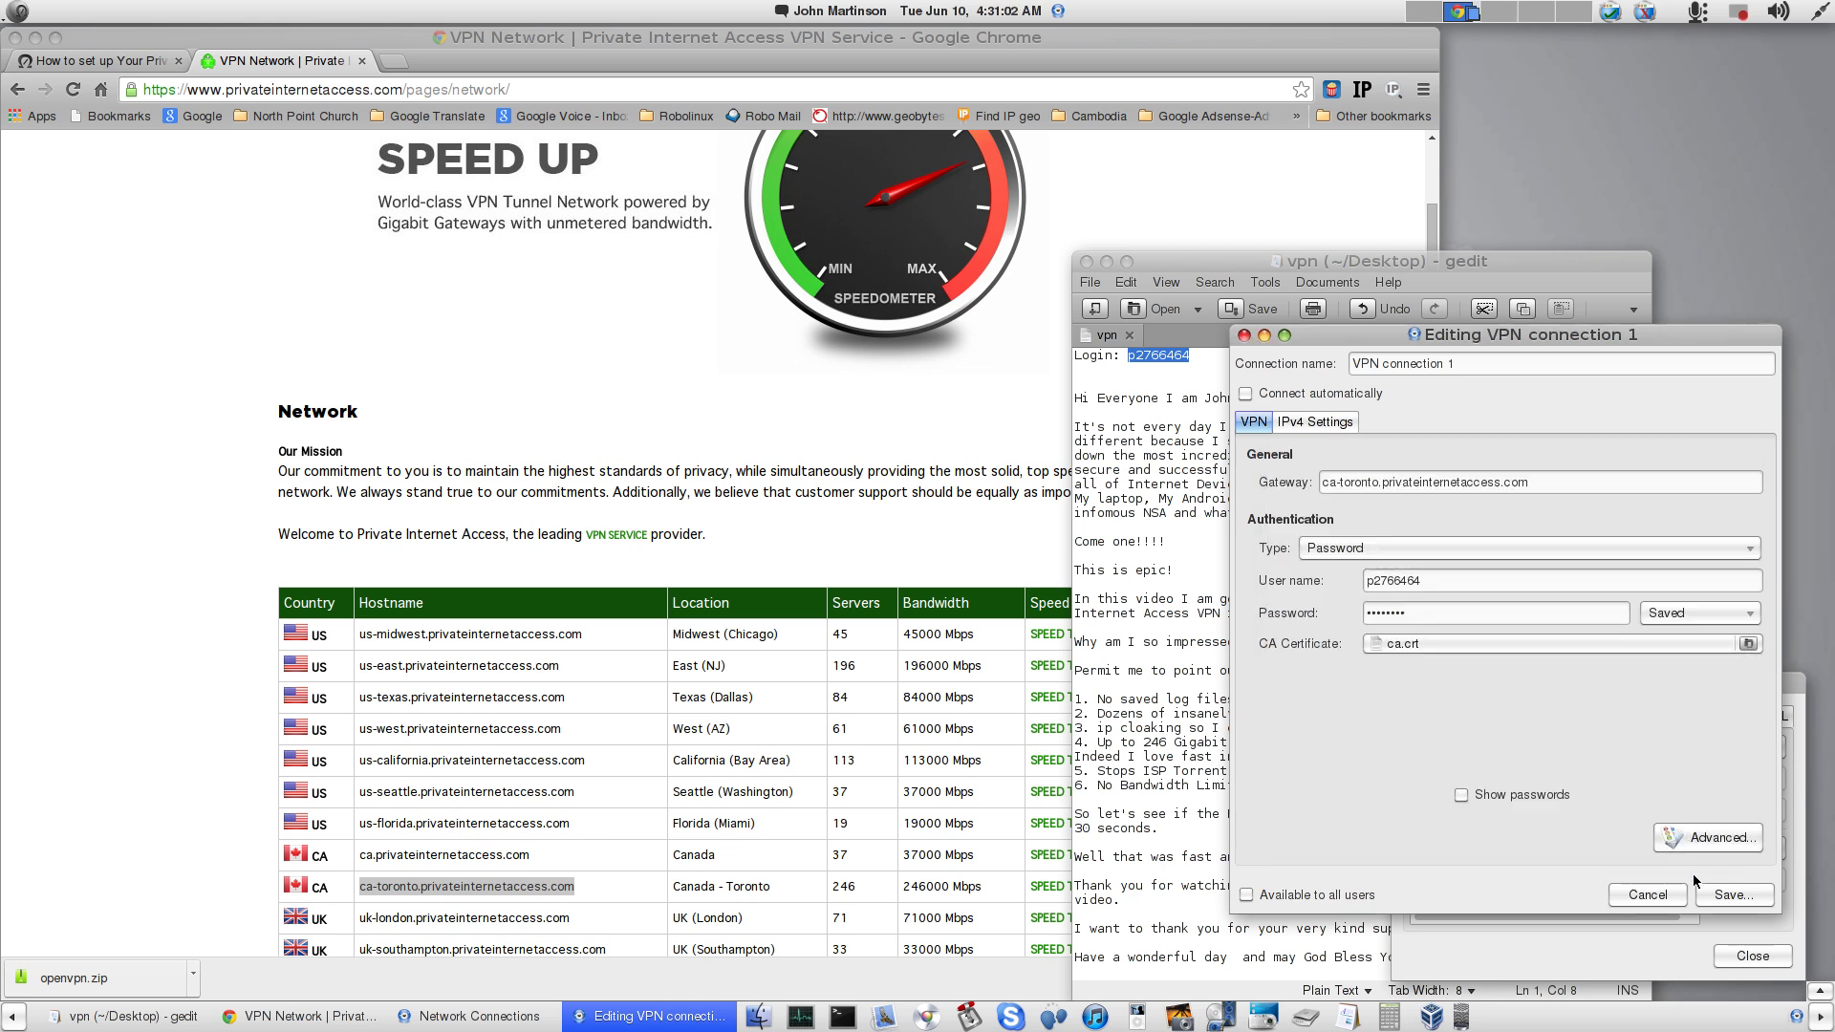
pyautogui.click(1724, 899)
pyautogui.click(1750, 955)
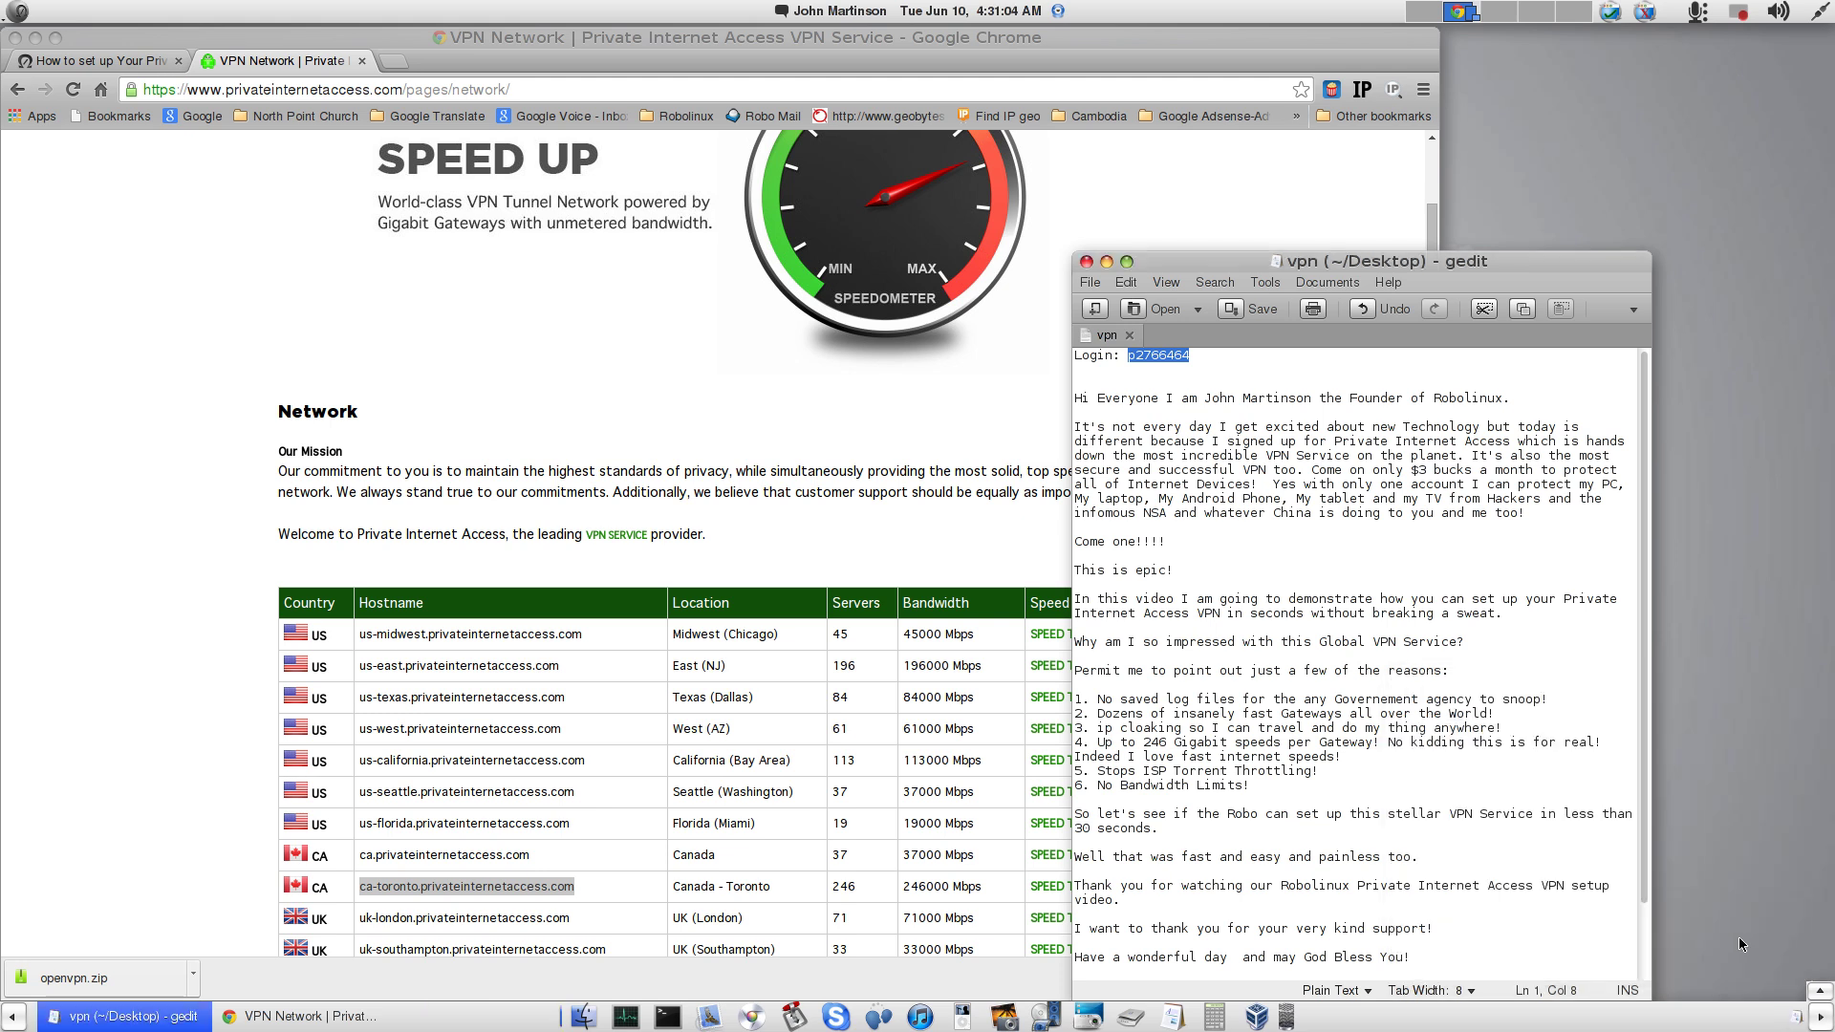
# Step: Close the notes and connect VPN connection 1, then switch to the desktop workspace
pyautogui.click(1082, 262)
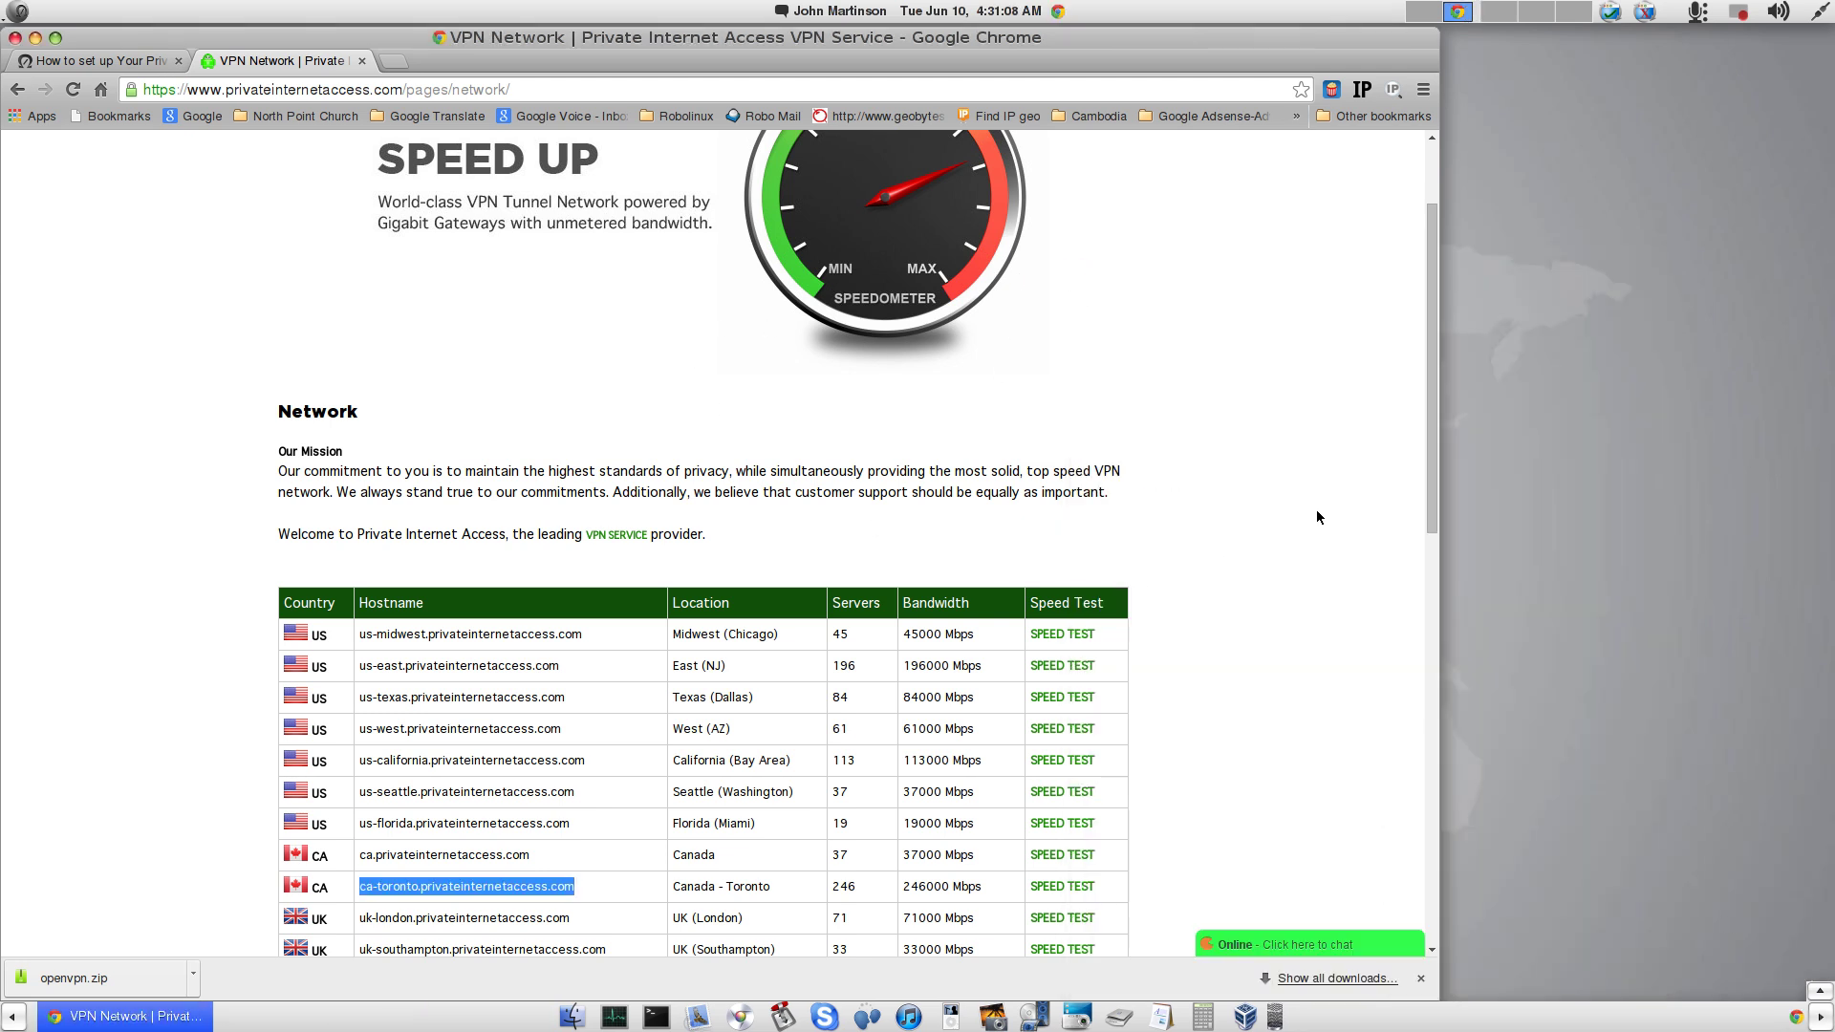
pyautogui.scroll(-1, 1316, 517)
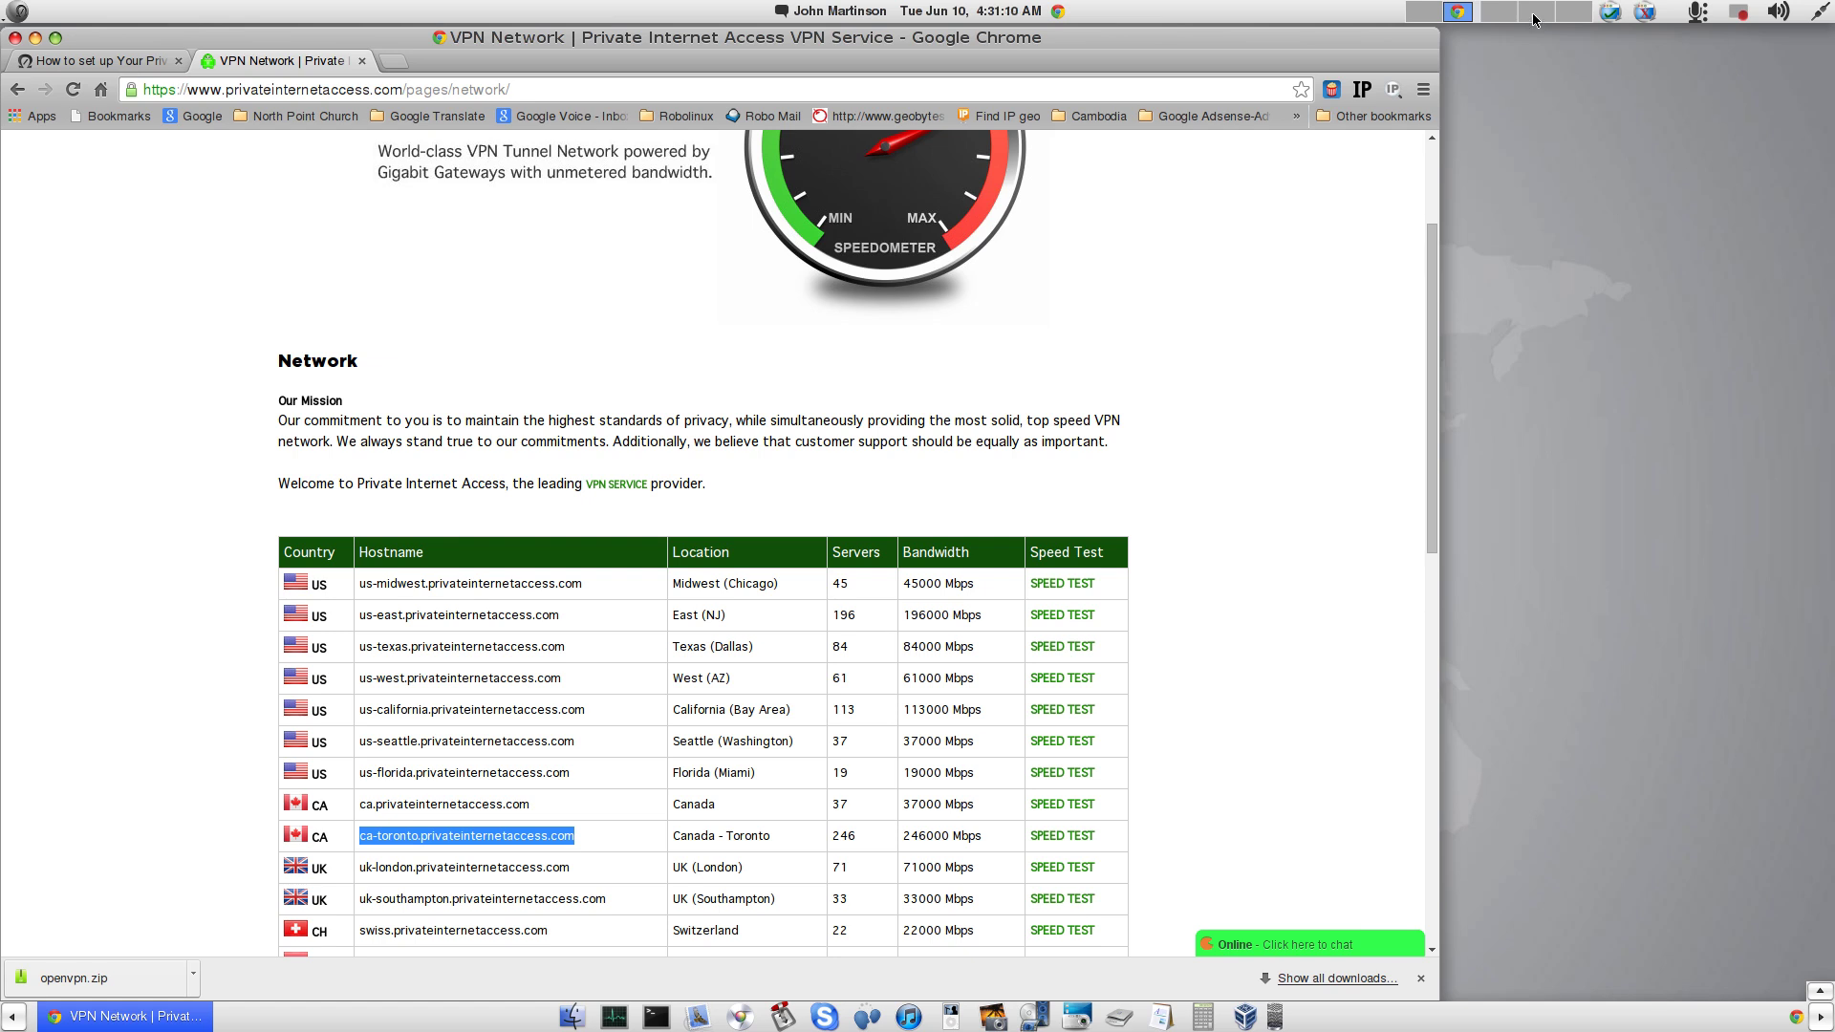
pyautogui.click(1821, 11)
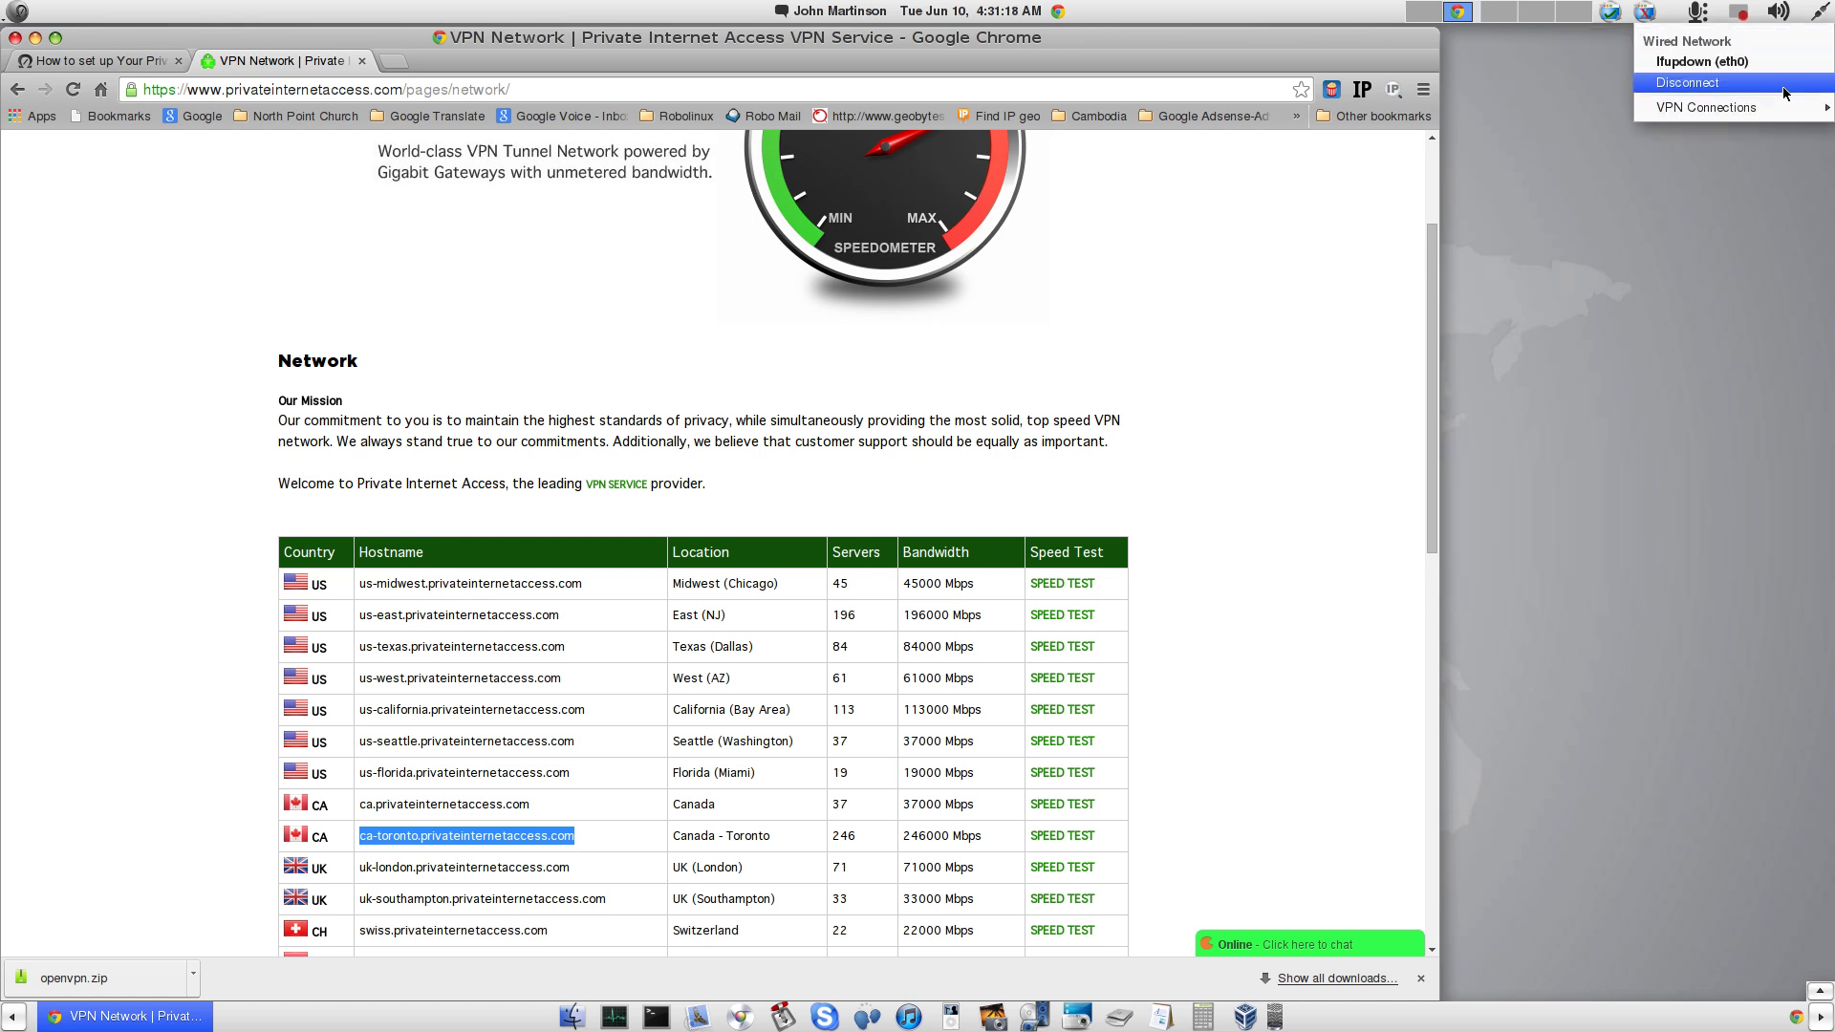
pyautogui.moveTo(1707, 107)
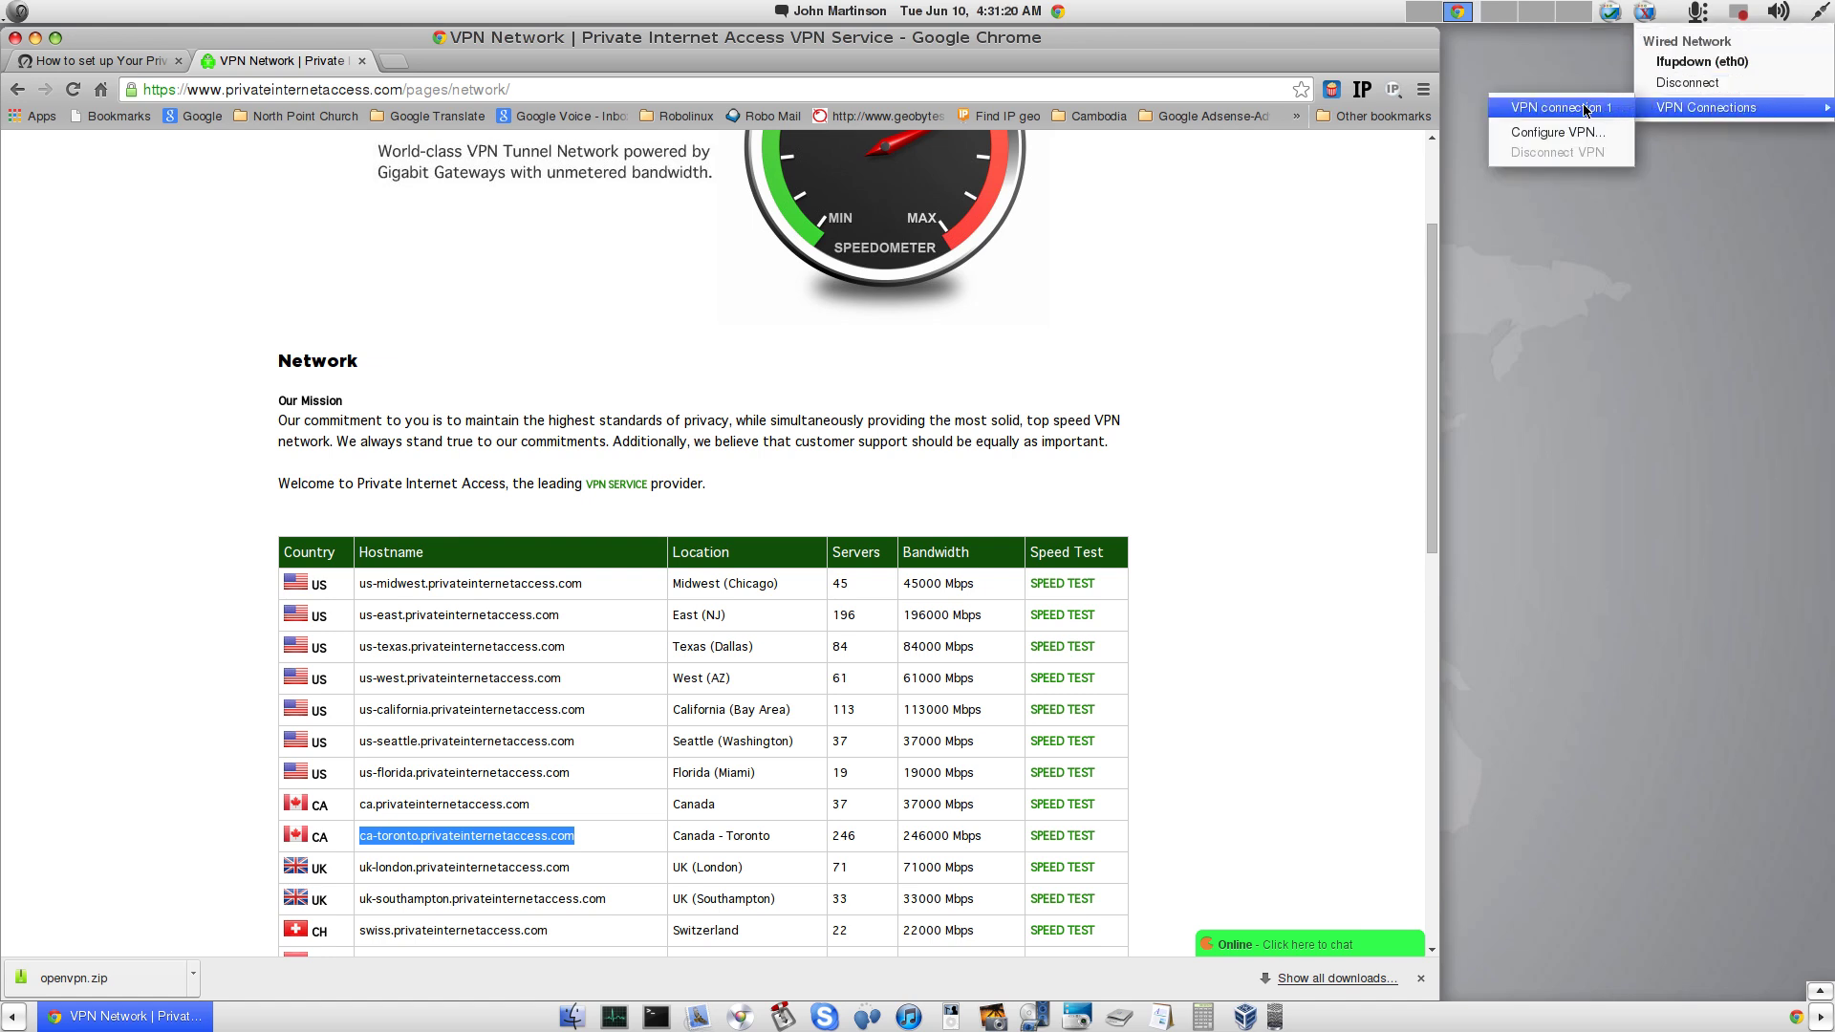
pyautogui.click(1583, 109)
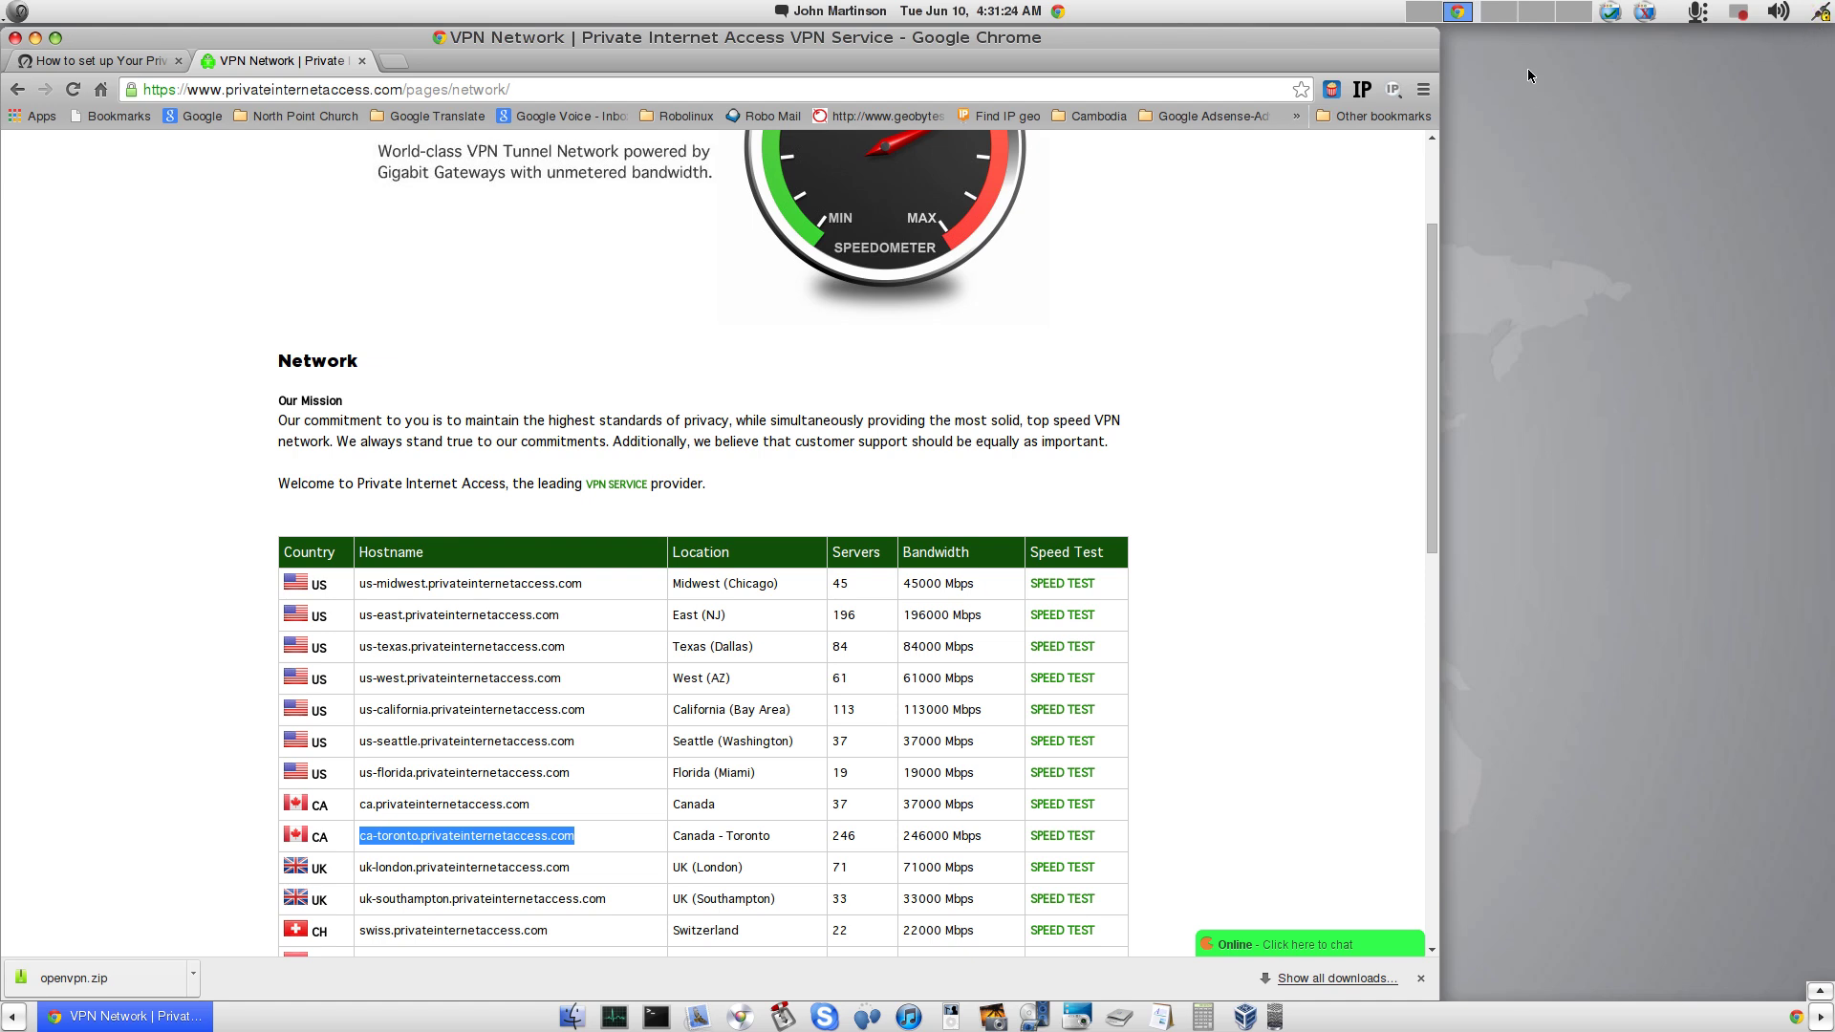
pyautogui.hotkey('ctrl', 'alt', 'Right')
# Step: Open the vpn notes file in gedit and reposition its window on the desktop
pyautogui.doubleClick(832, 678)
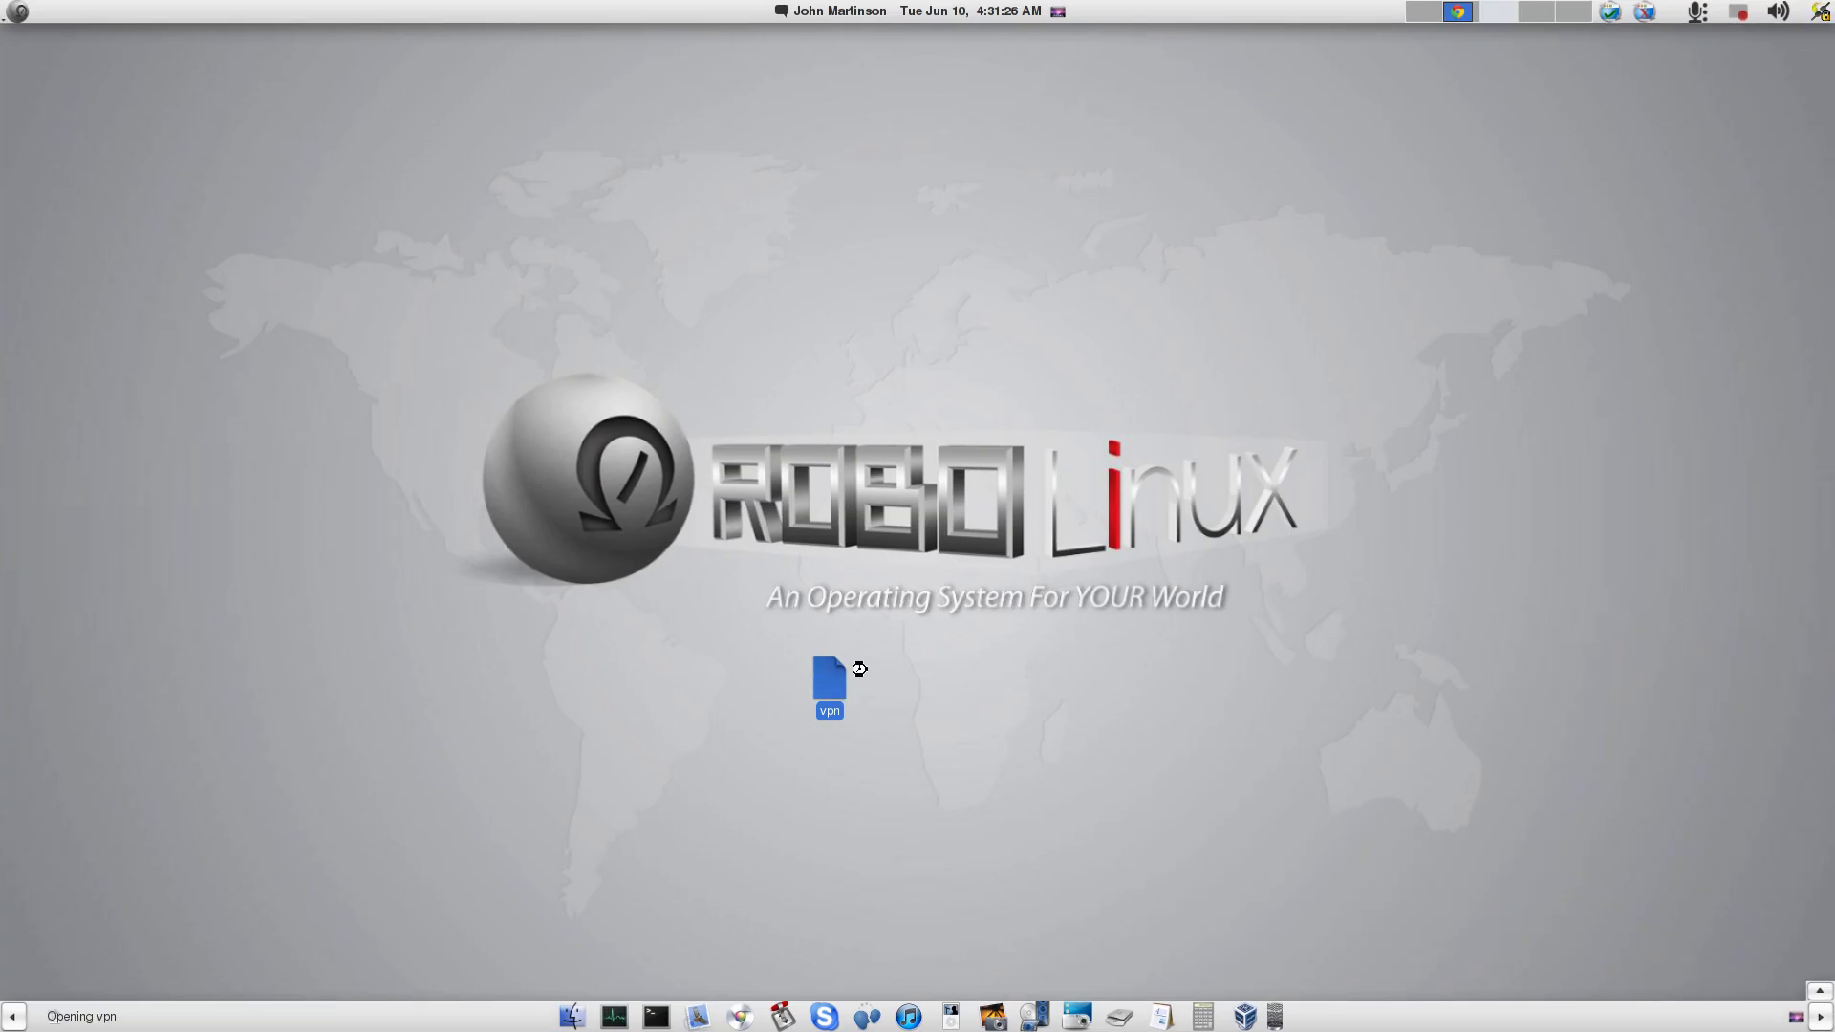
pyautogui.moveTo(481, 32)
pyautogui.mouseDown()
pyautogui.moveTo(1081, 107)
pyautogui.moveTo(1530, 99)
pyautogui.moveTo(1525, 220)
pyautogui.mouseUp()
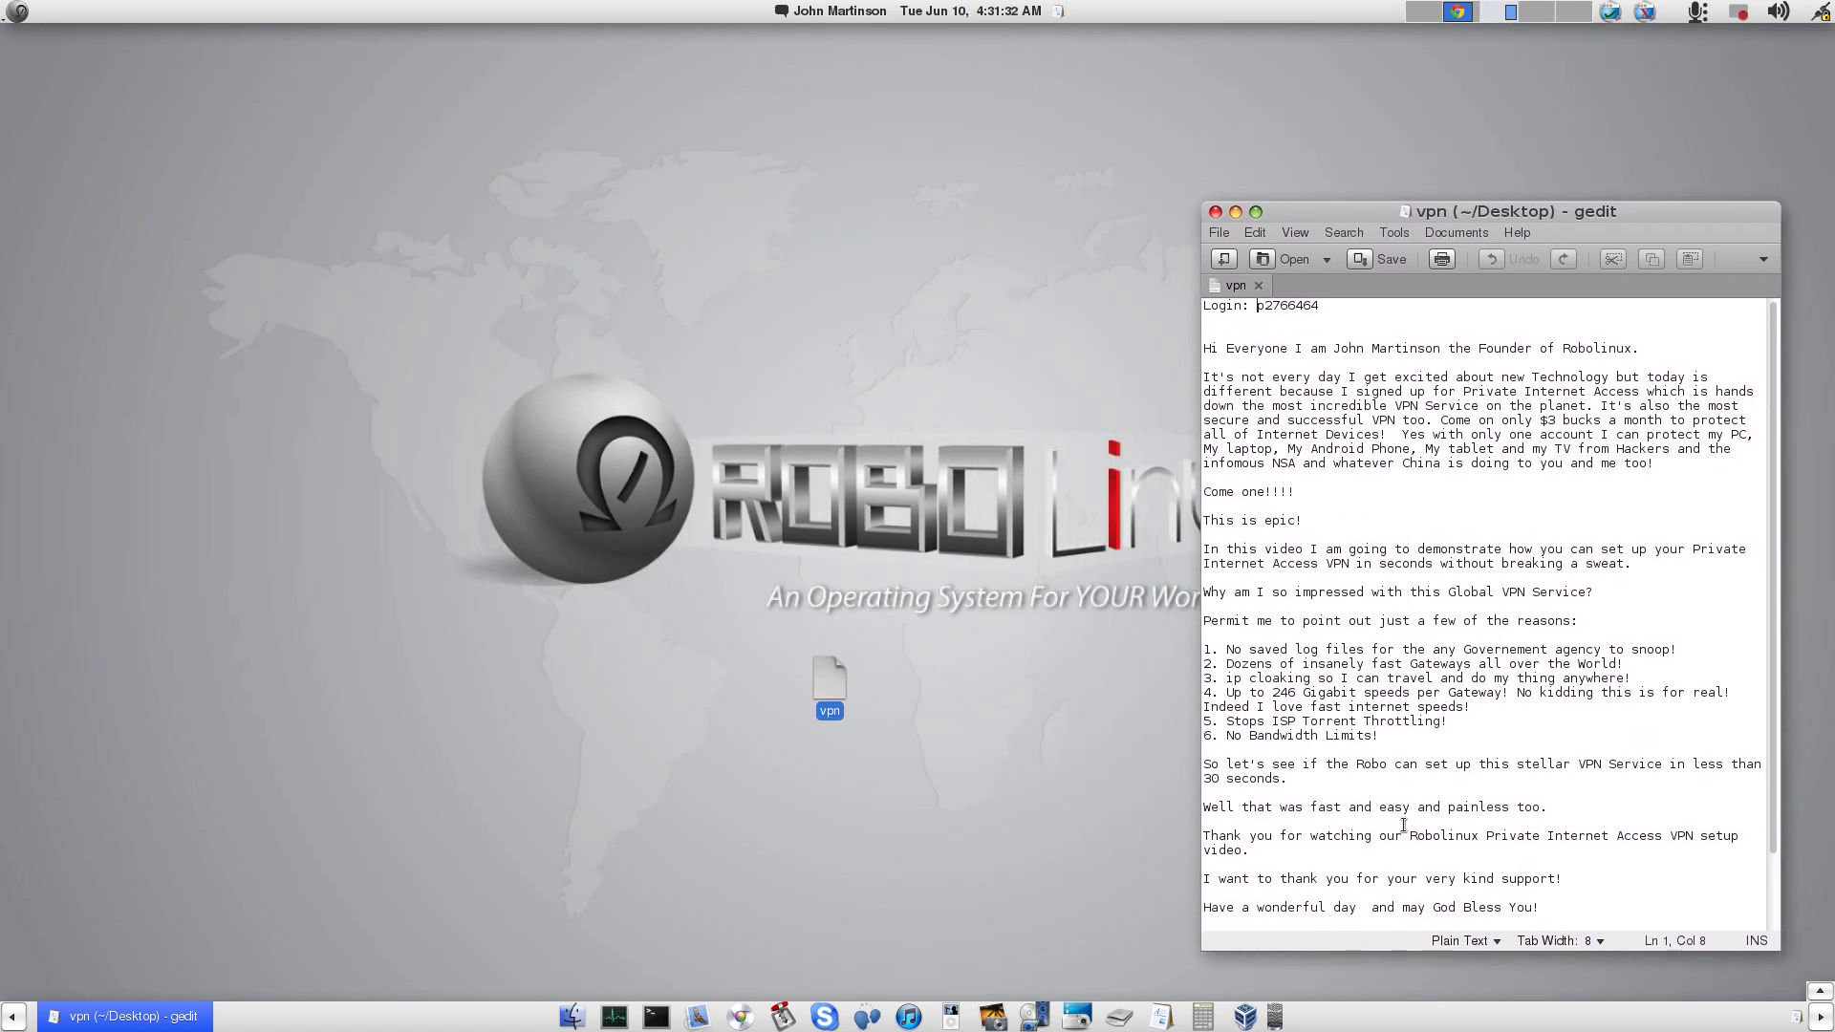